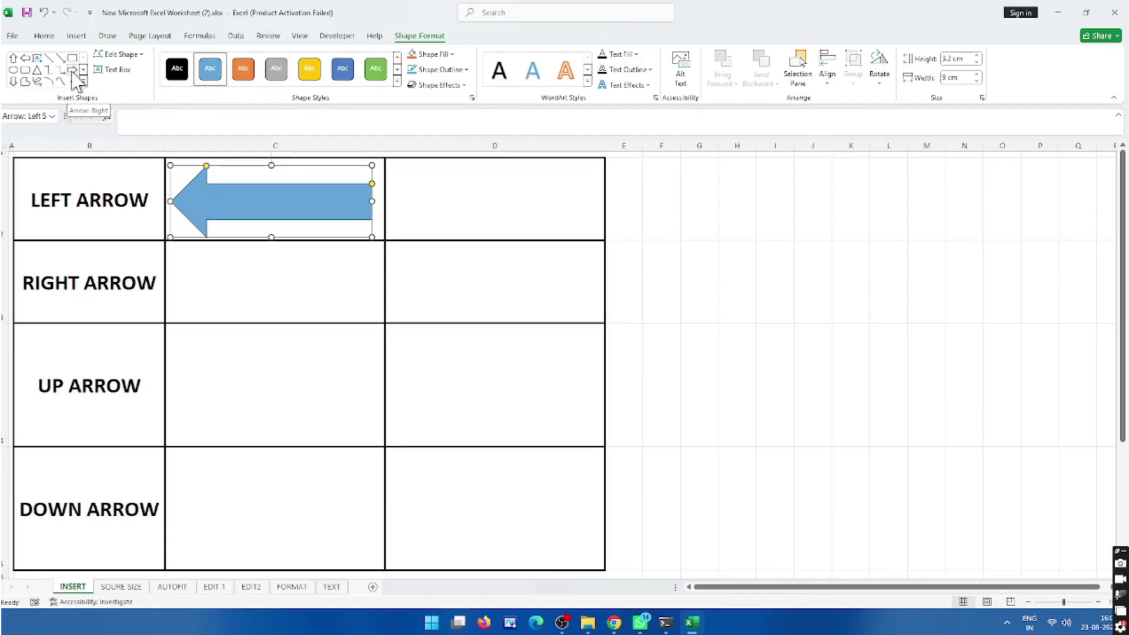
- Draw a right arrow about 8.41 × 3.23 cm and an up arrow about 3.73 × 4.23 cm in their labelled rows of column C
click(72, 73)
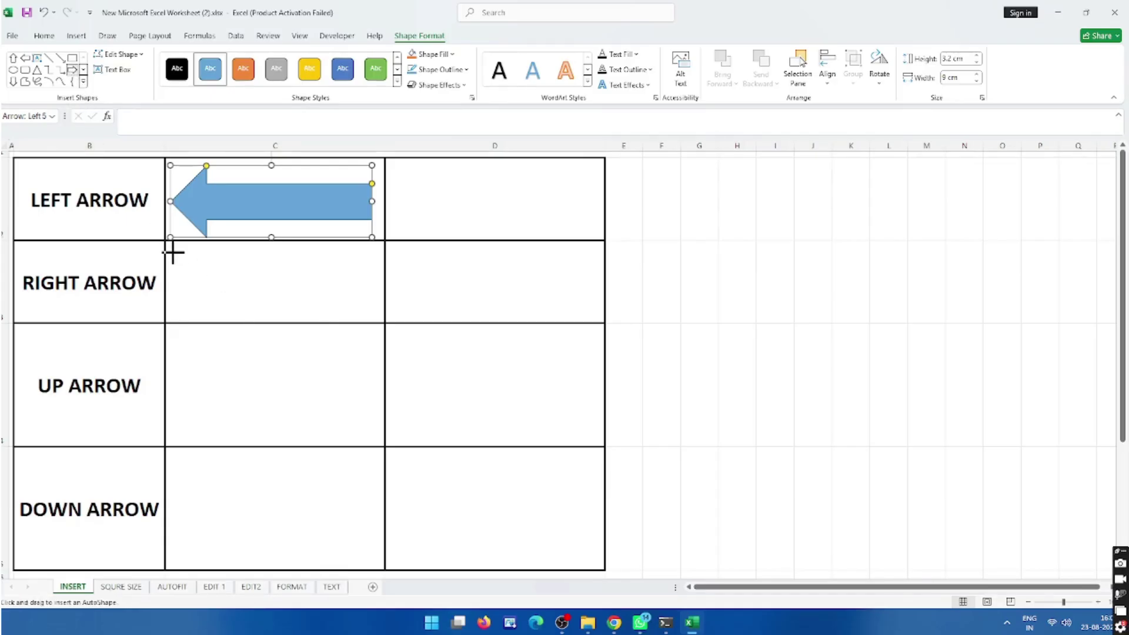
drag(173, 251, 361, 324)
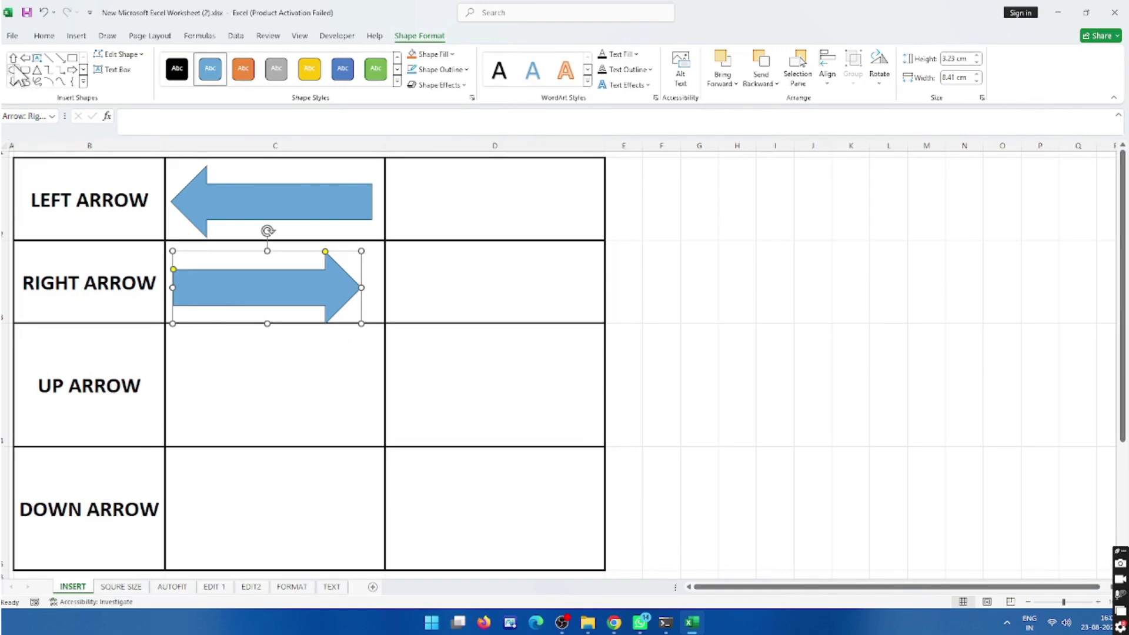
click(13, 59)
drag(215, 349, 296, 438)
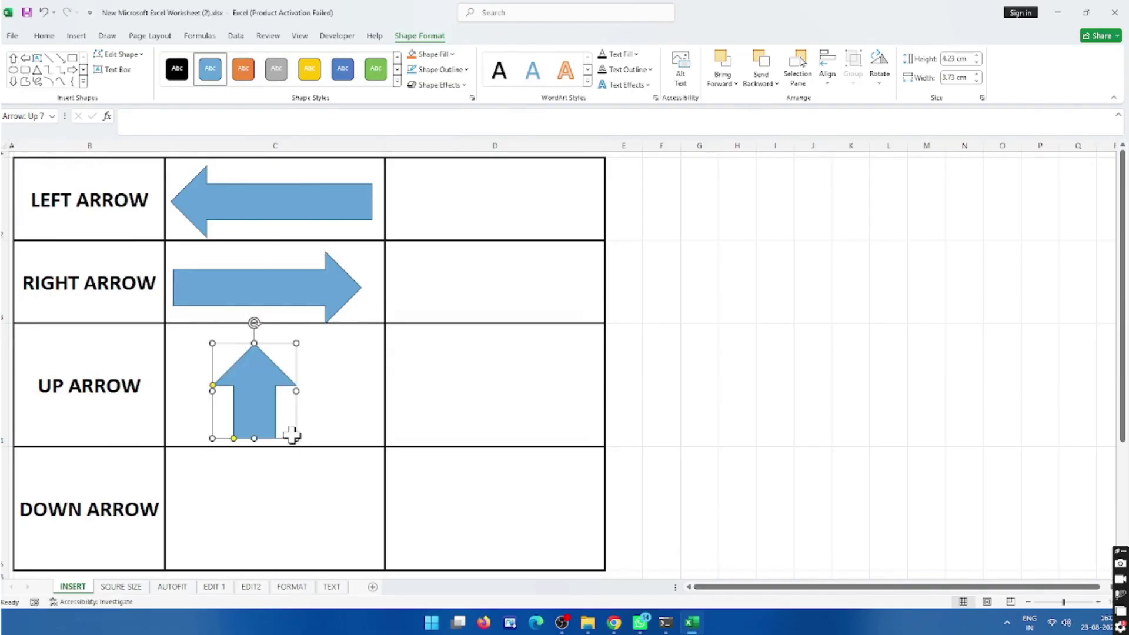
- Draw a down block arrow about 4.37 cm wide and high in column C beside DOWN ARROW
click(12, 82)
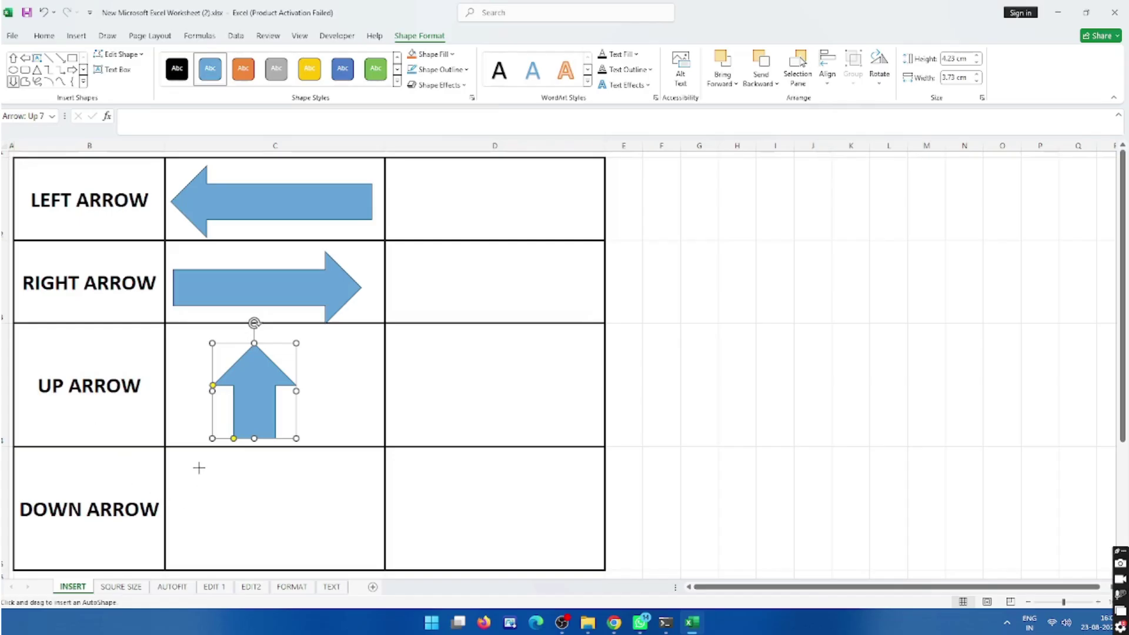
drag(199, 467, 297, 566)
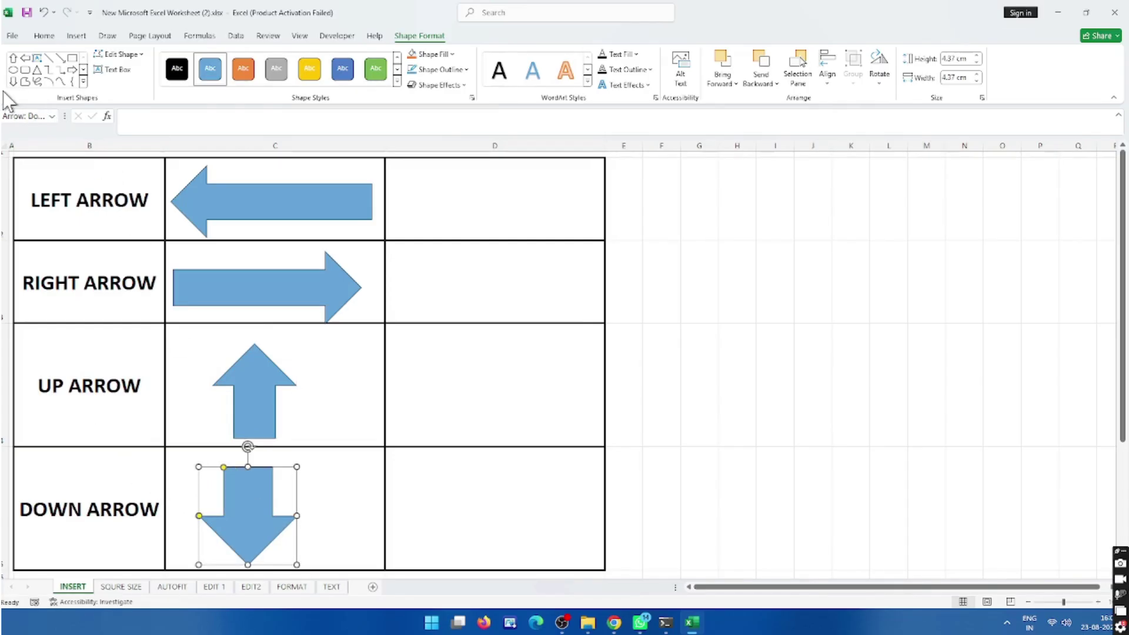
click(83, 82)
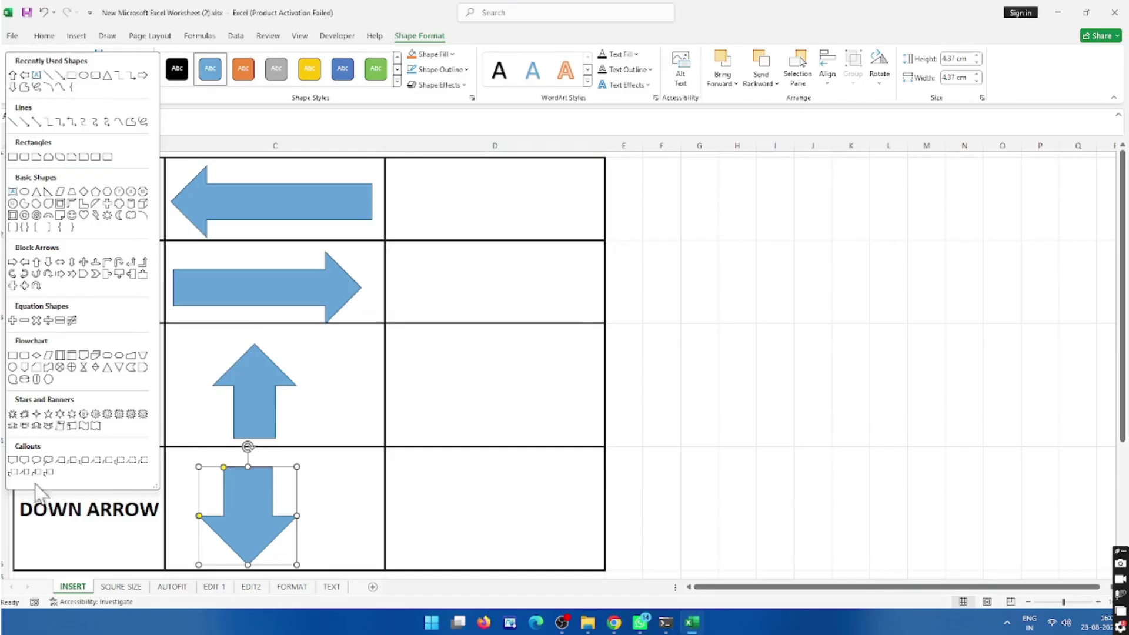
click(33, 259)
click(662, 407)
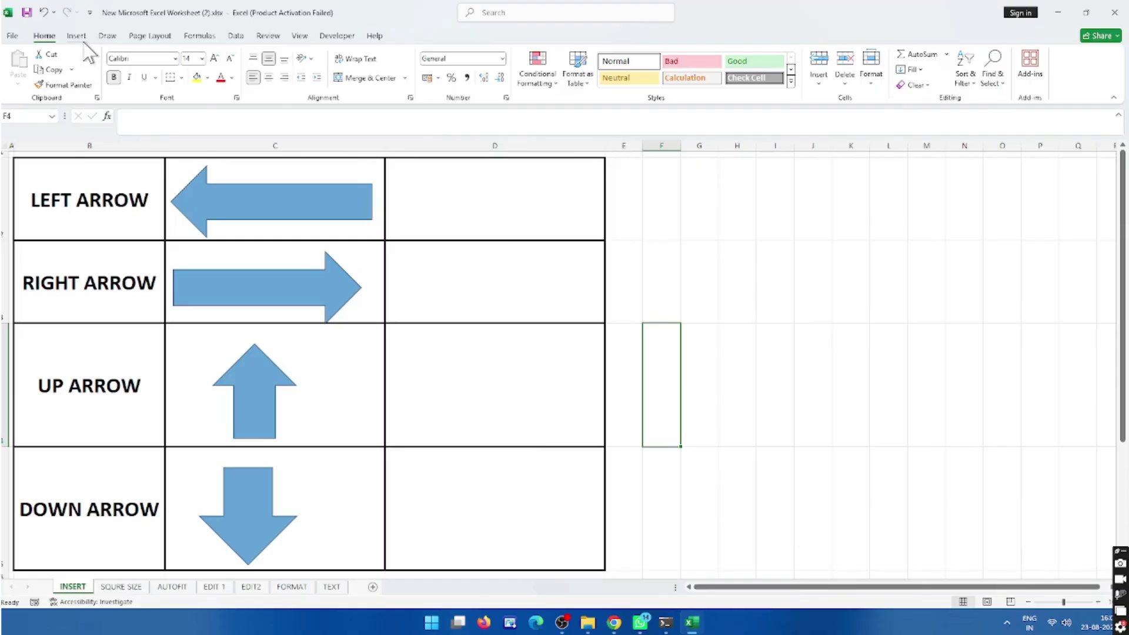
- Insert default-size left, right and down block arrows, stacked together in column D of the UP ARROW row
click(76, 35)
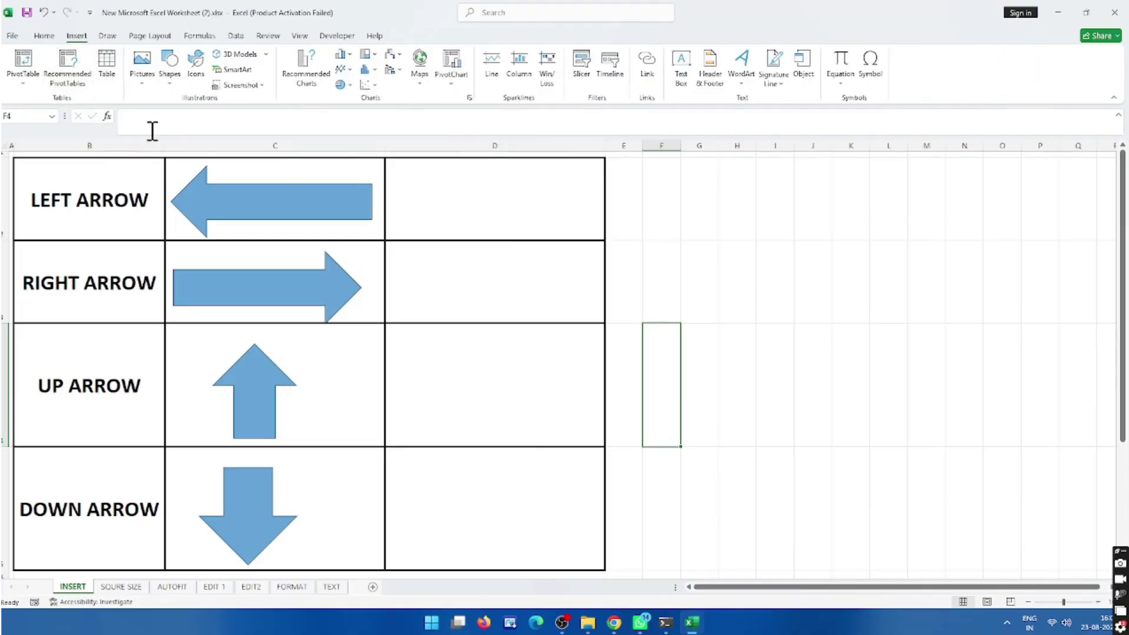
click(172, 81)
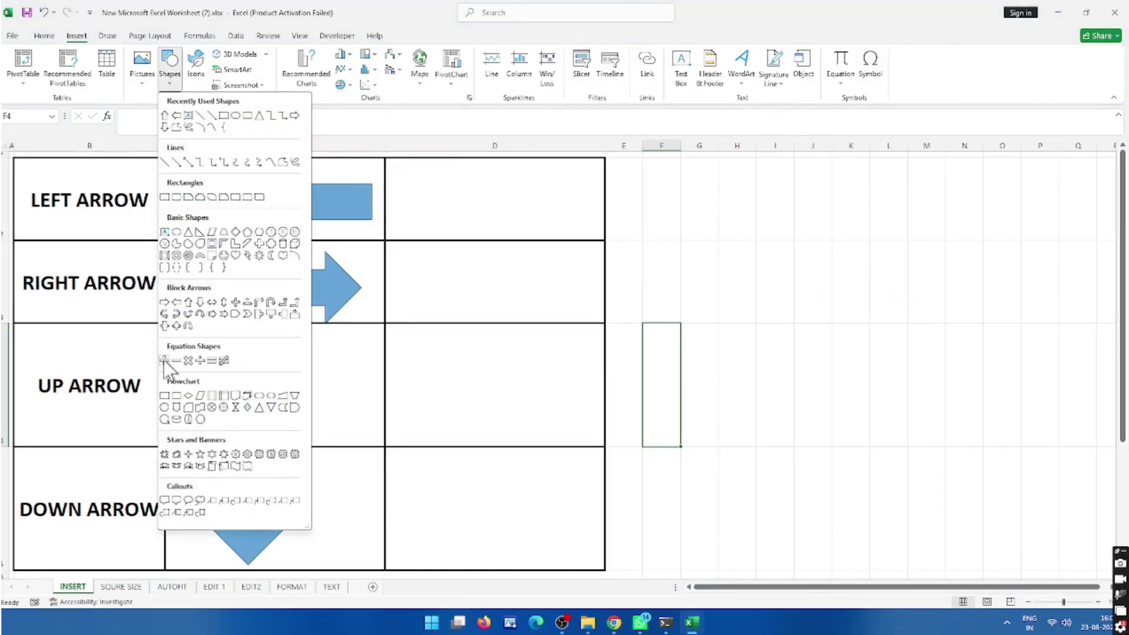
click(176, 302)
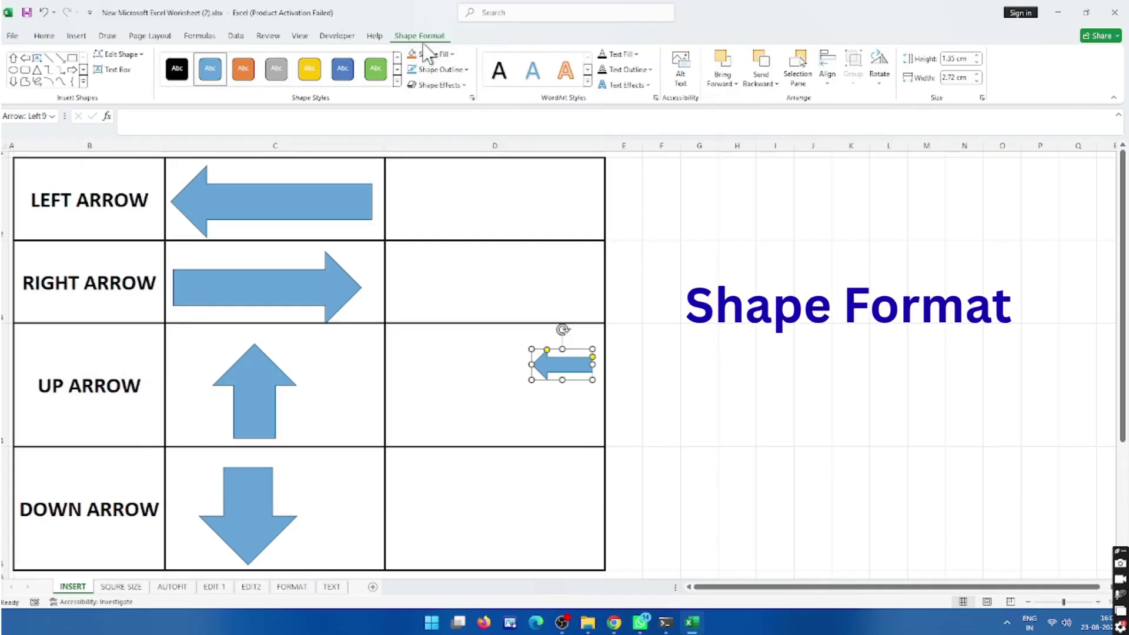
click(72, 69)
click(13, 81)
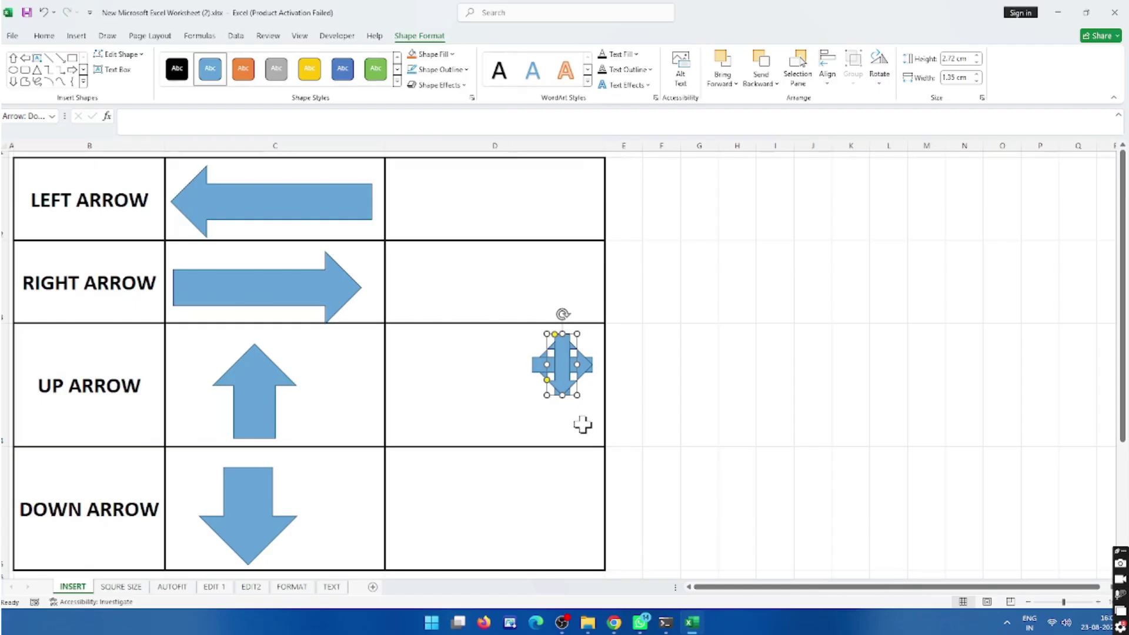
- Move the stacked small arrows into the column D cells of the DOWN ARROW, RIGHT ARROW and LEFT ARROW rows
drag(564, 364, 497, 511)
drag(562, 379, 503, 286)
drag(574, 379, 498, 211)
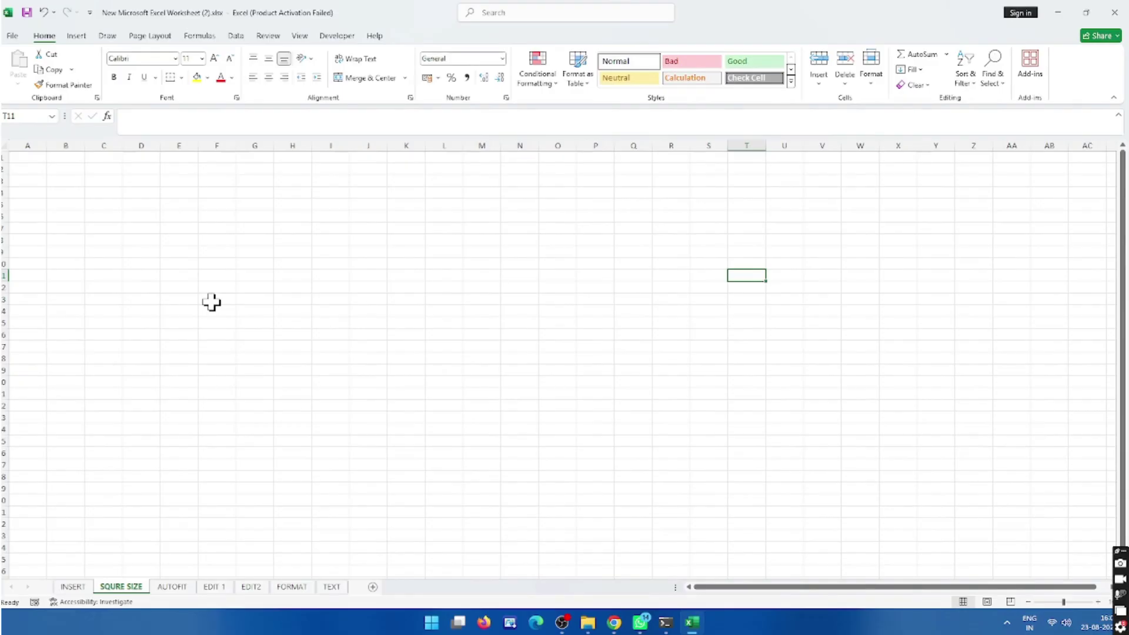
- Draw a rectangle about 9.66 cm wide and 9.39 cm high over columns C to H on the SQURE SIZE sheet
click(75, 36)
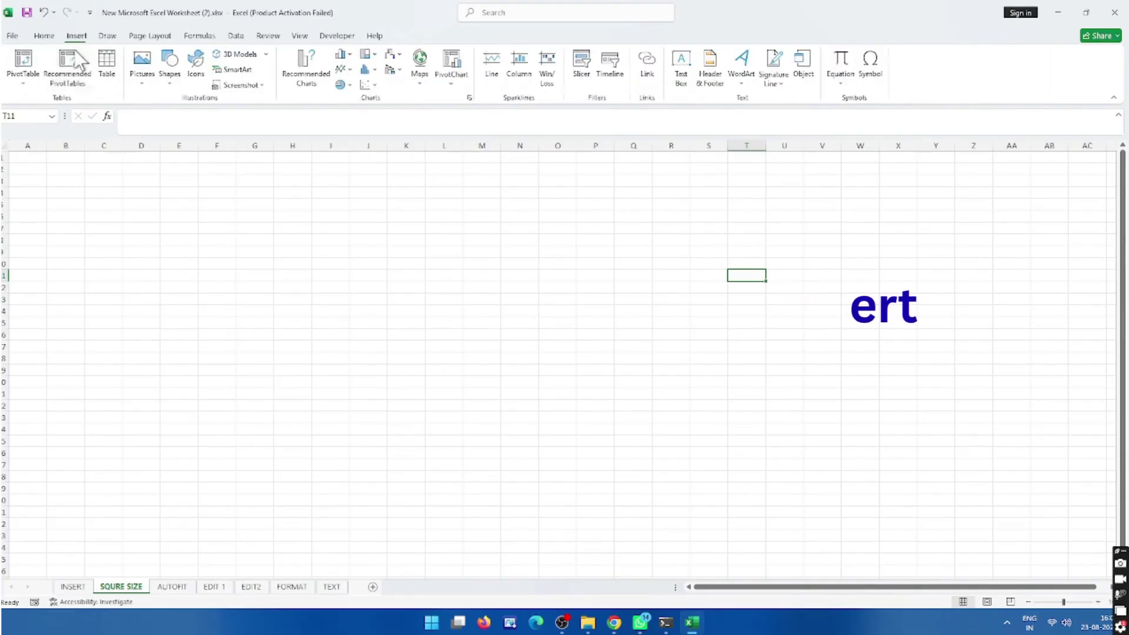
click(170, 76)
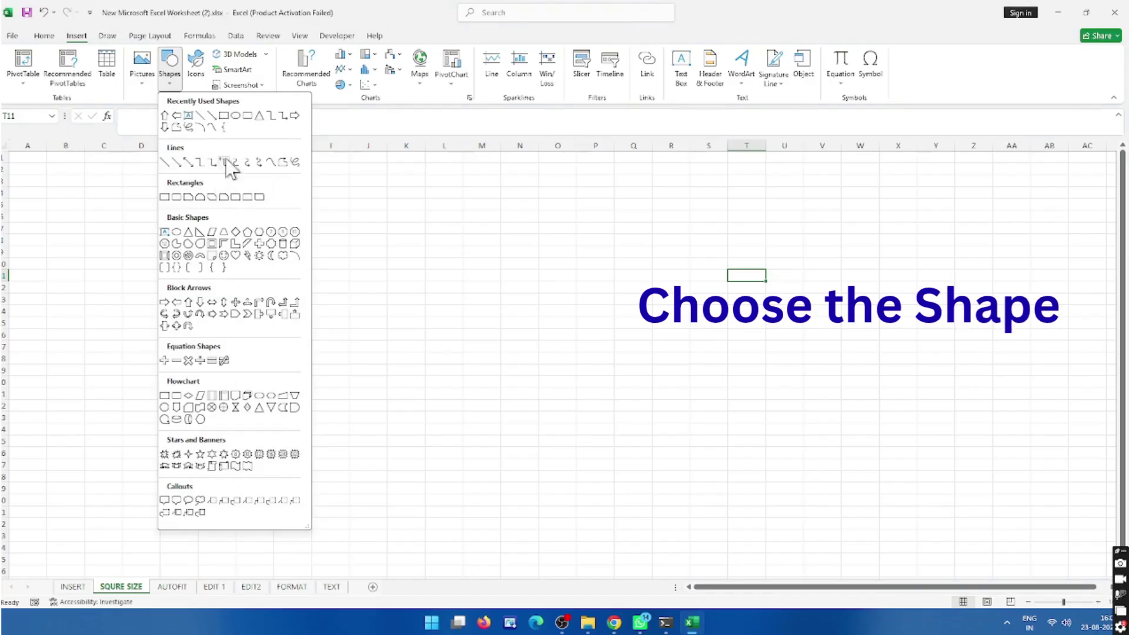
click(224, 117)
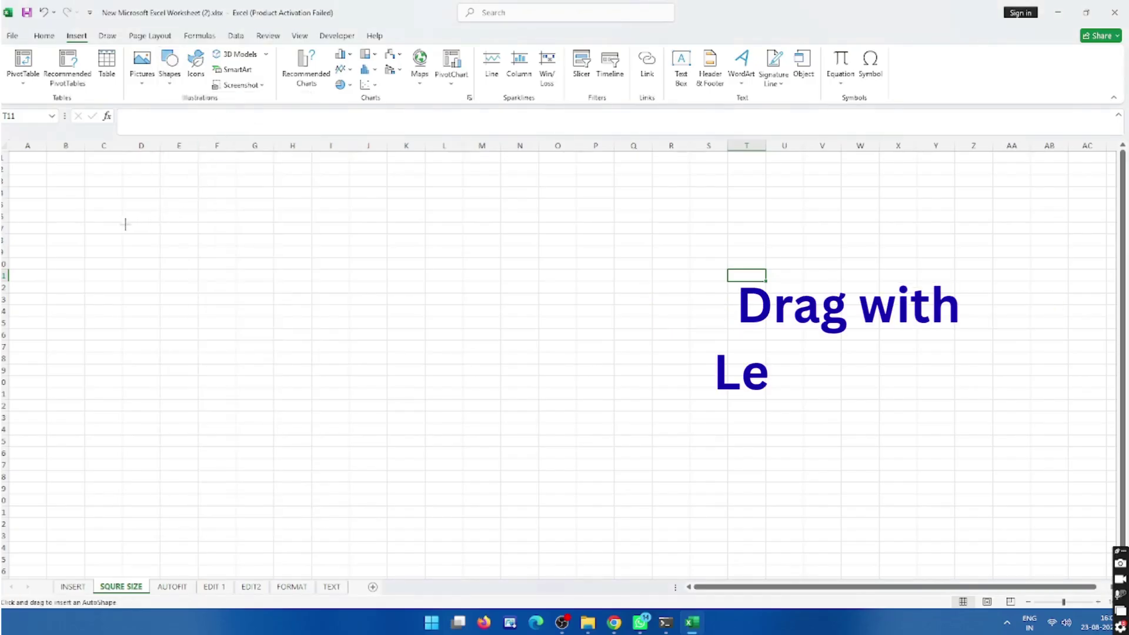
mouse_move(85, 197)
mouse_down()
mouse_move(111, 298)
mouse_move(275, 433)
mouse_move(349, 438)
mouse_move(298, 424)
mouse_move(301, 408)
mouse_up()
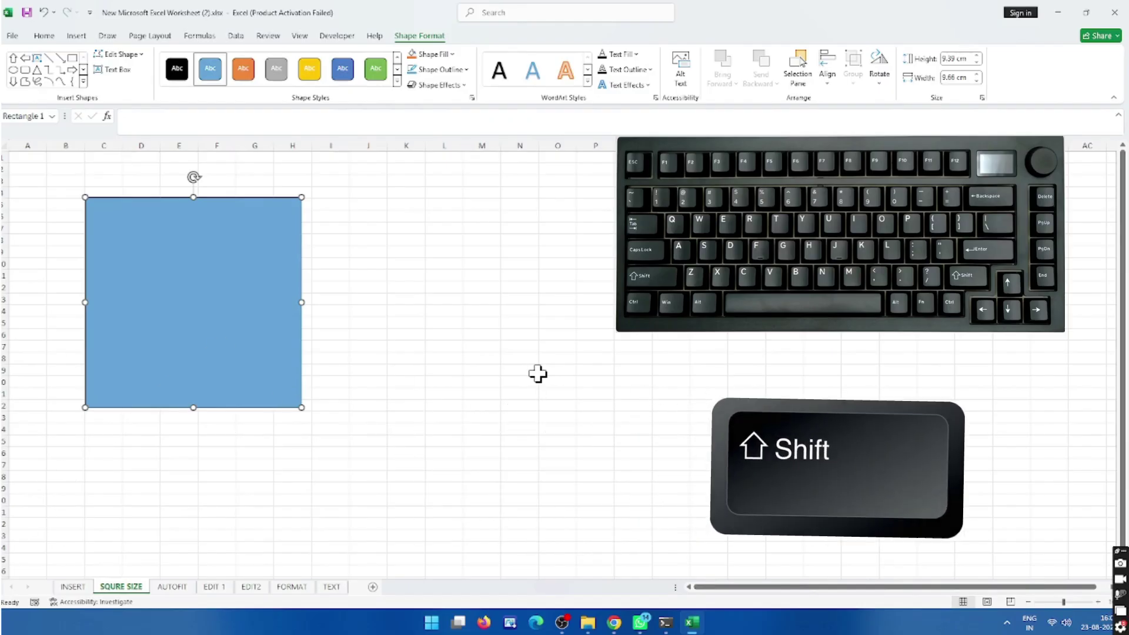
- Draw a second rectangle over columns K to R beside the first, constrained to a perfect square
click(76, 37)
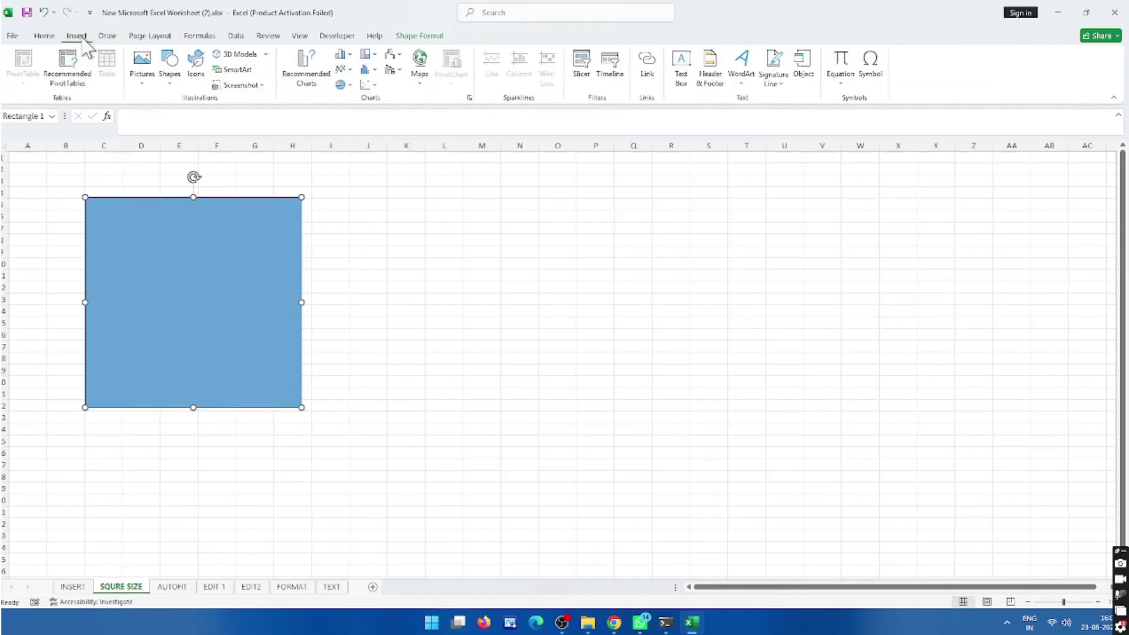
click(176, 83)
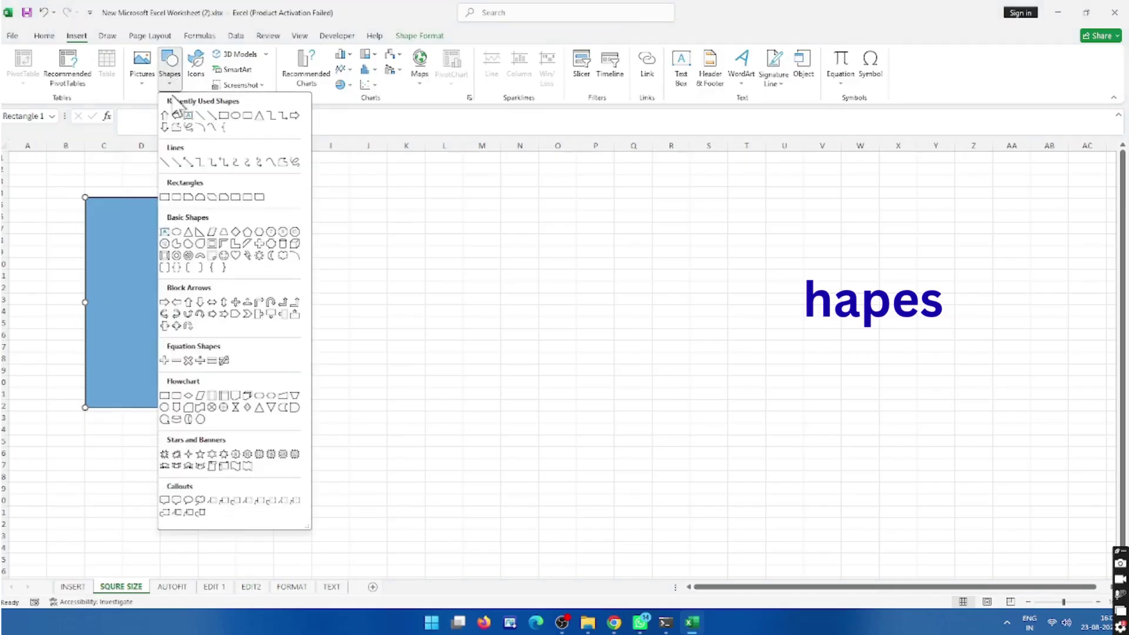
click(225, 122)
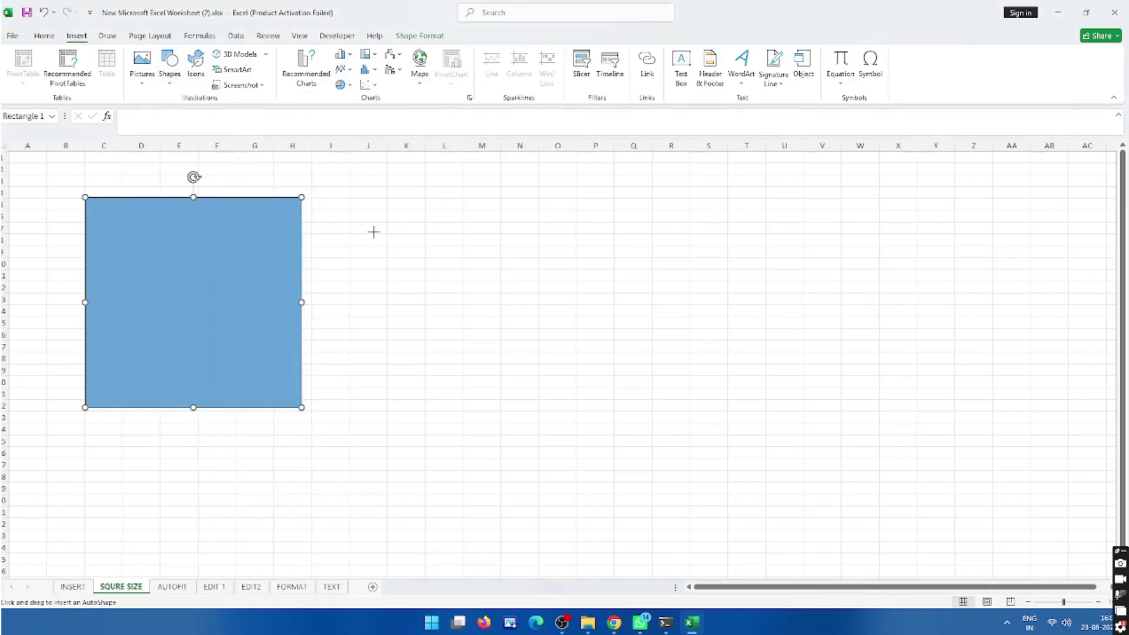
drag(405, 204, 696, 503)
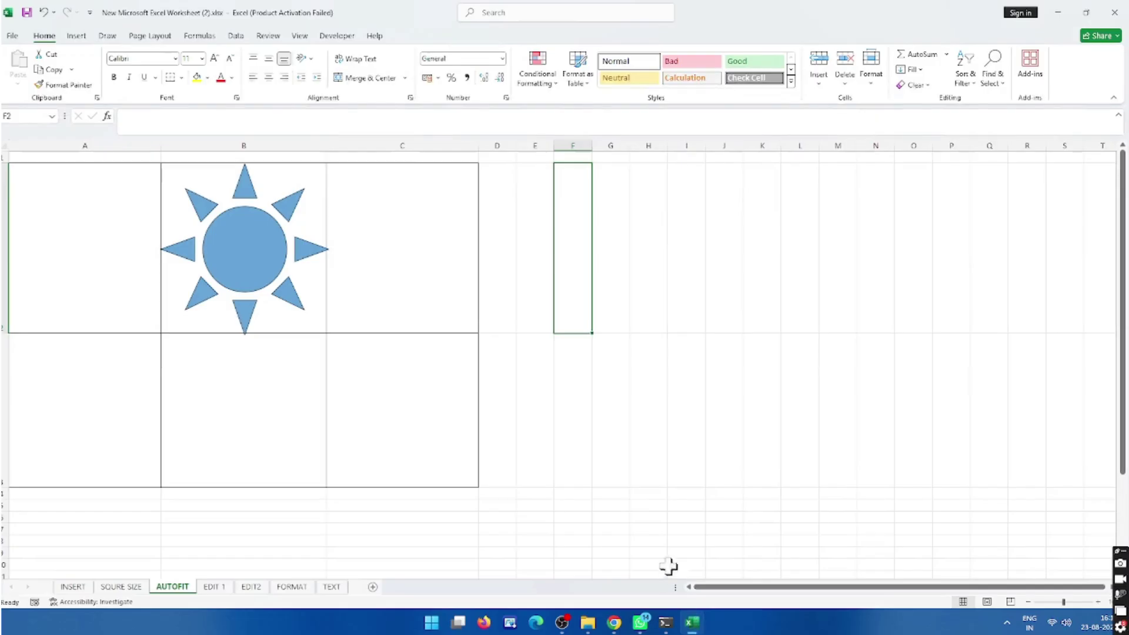
- Resize column B's width and row 2's height on the AUTOFIT sheet to stretch the sun shape together with its cell
click(575, 389)
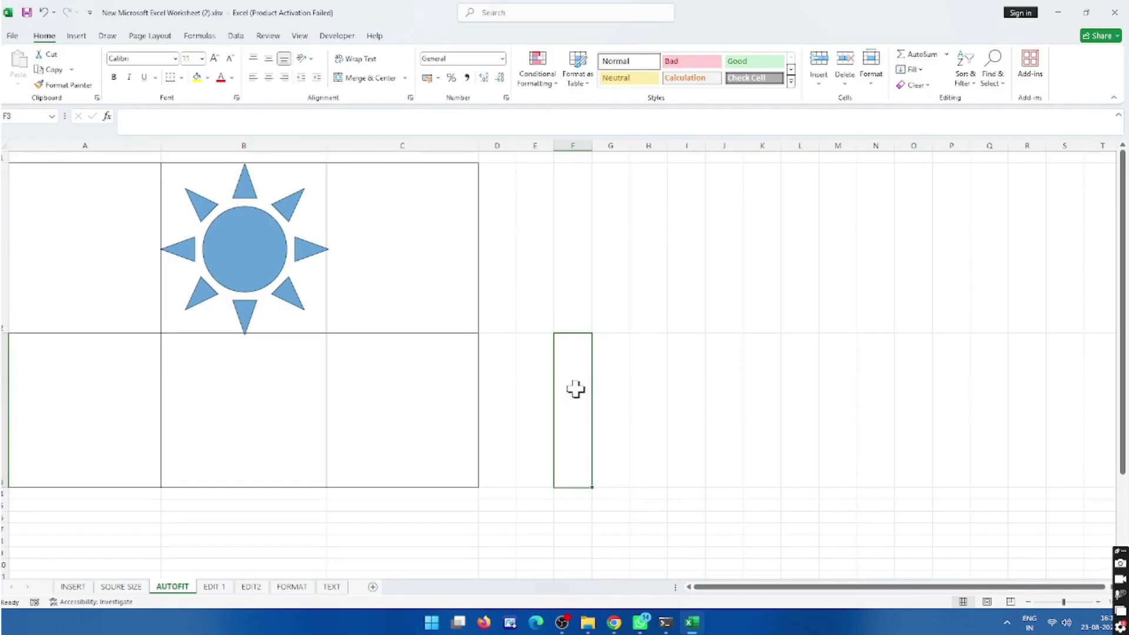
click(307, 145)
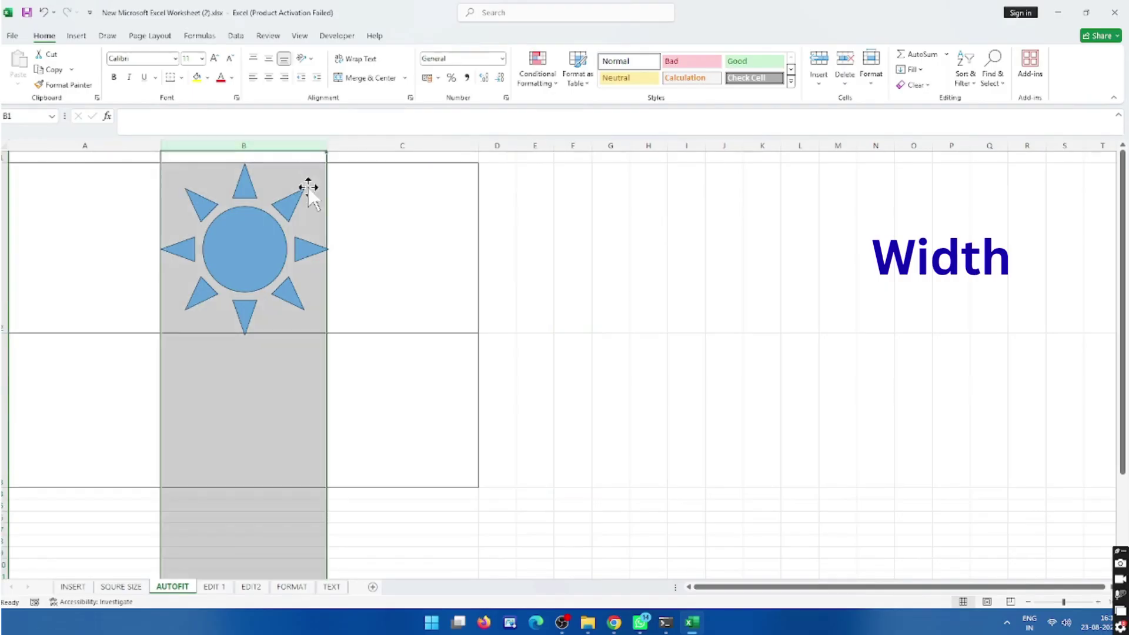
click(4, 231)
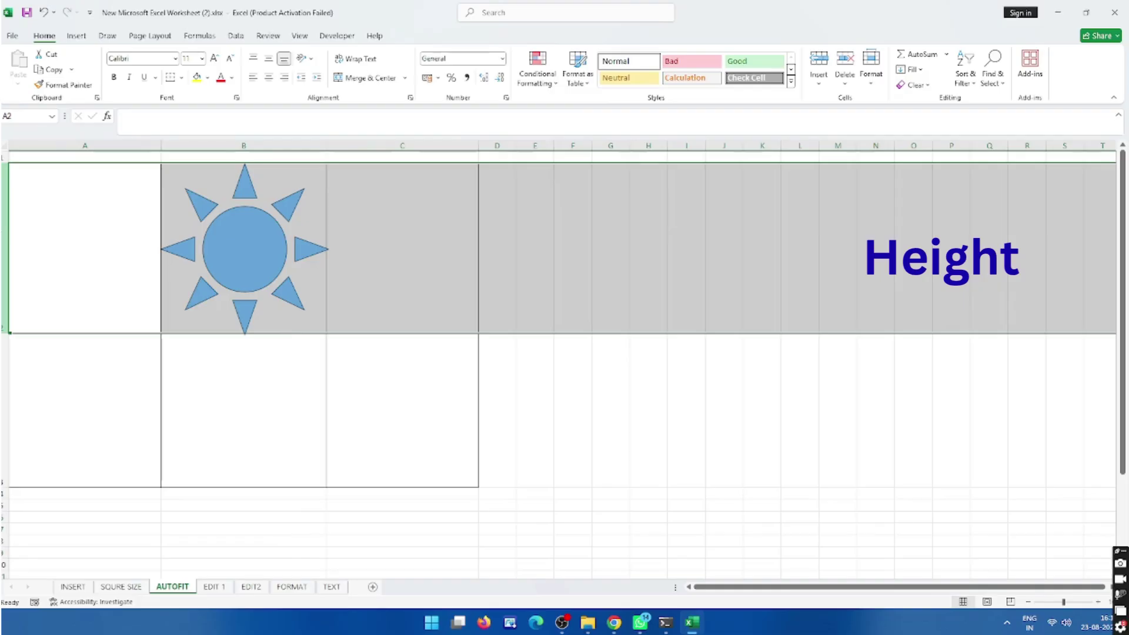
click(523, 316)
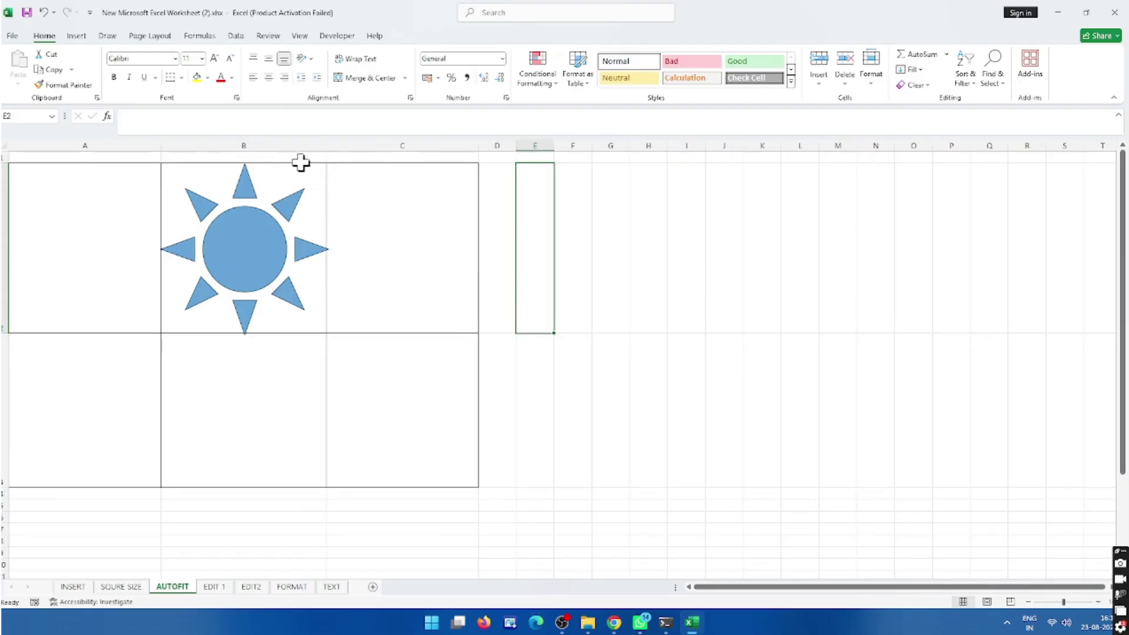
drag(325, 145, 405, 143)
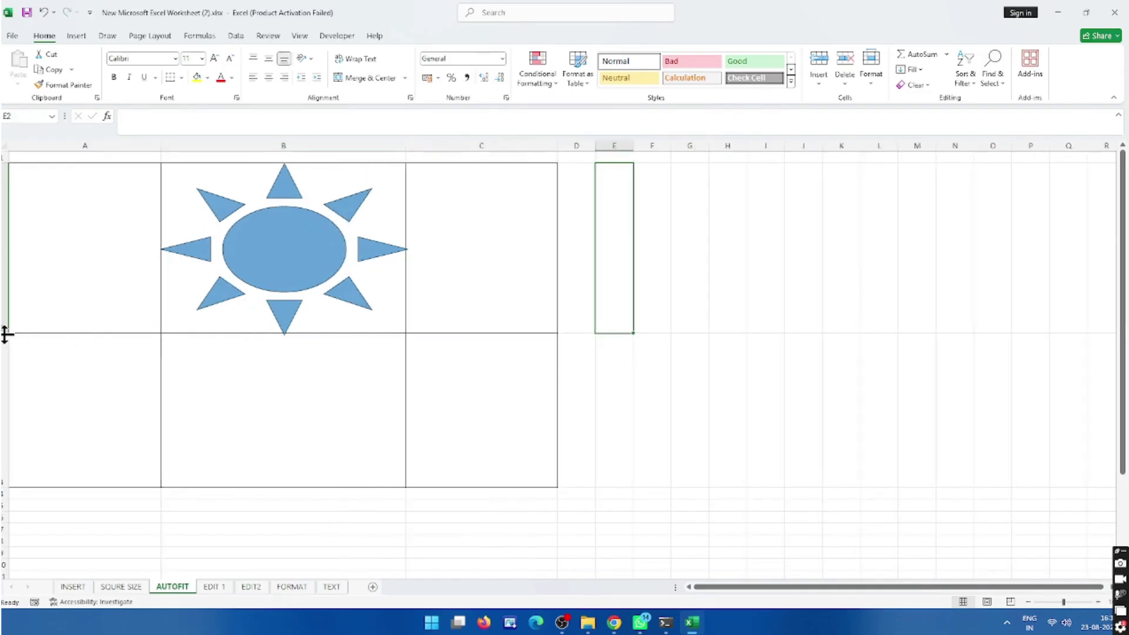
drag(5, 332, 6, 367)
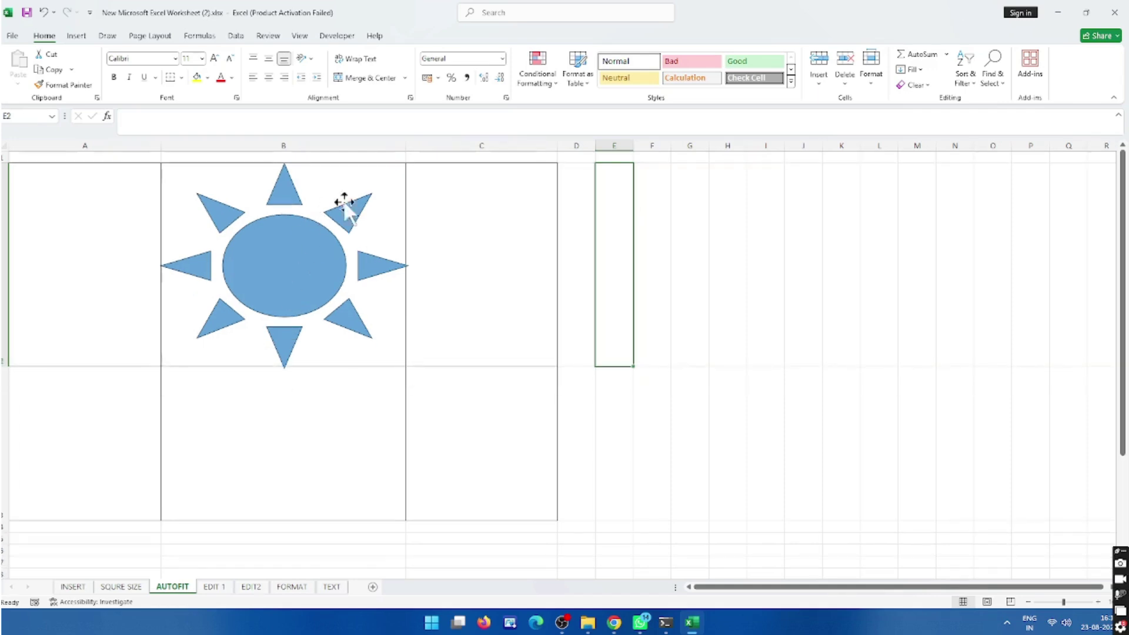
drag(406, 148, 382, 159)
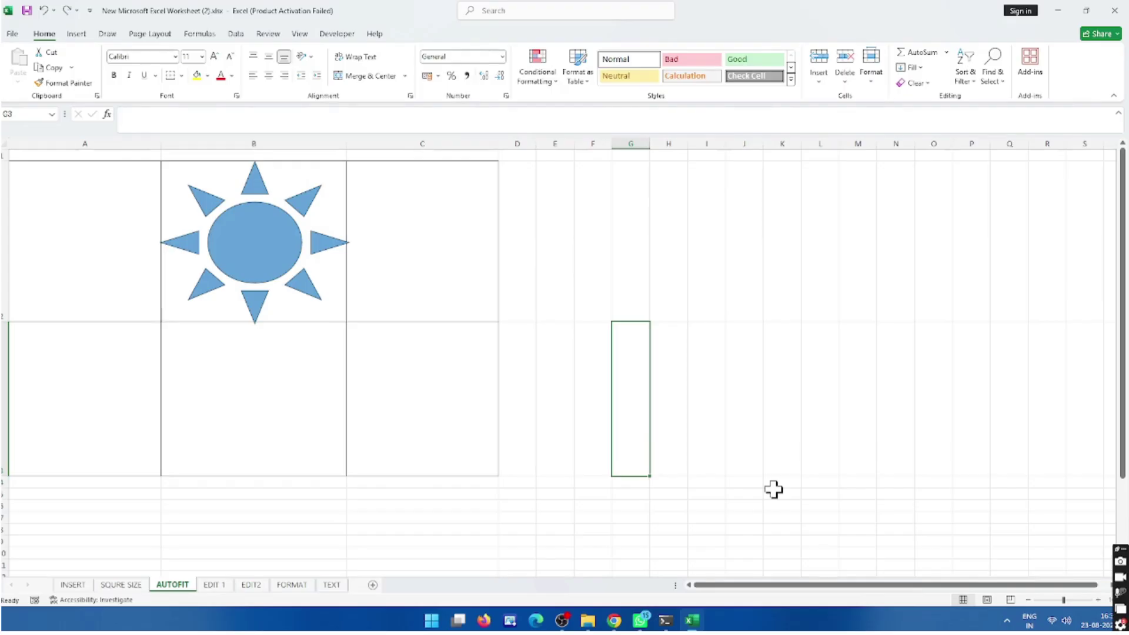
- Draw a rectangle about 6.93 cm wide and 7.04 cm high that fills cell C3 from corner to corner
click(75, 35)
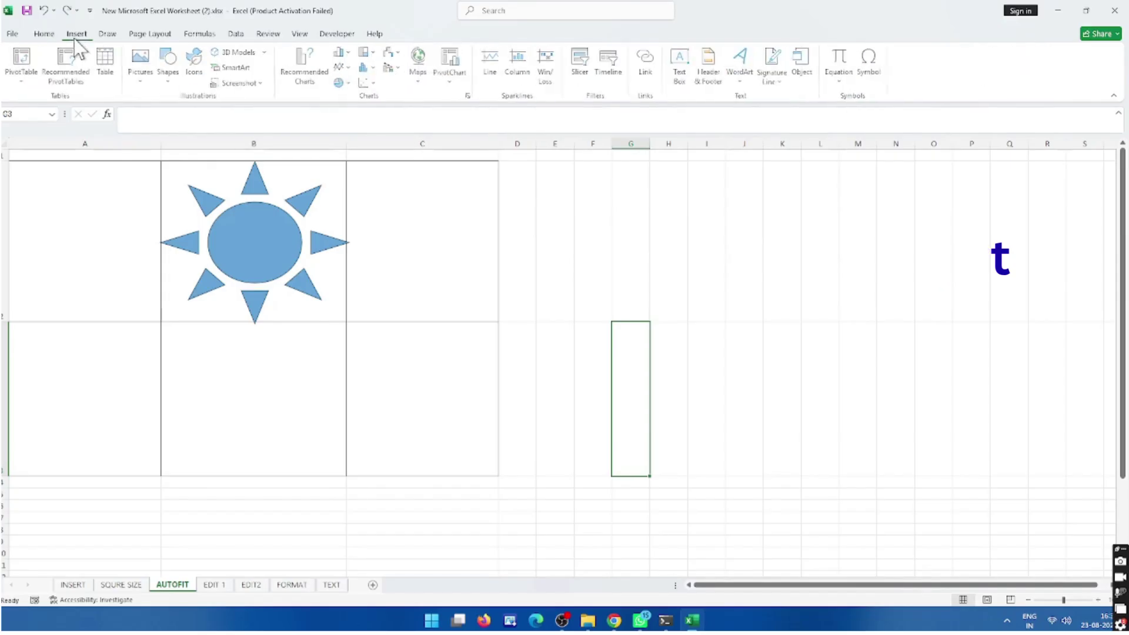
click(168, 67)
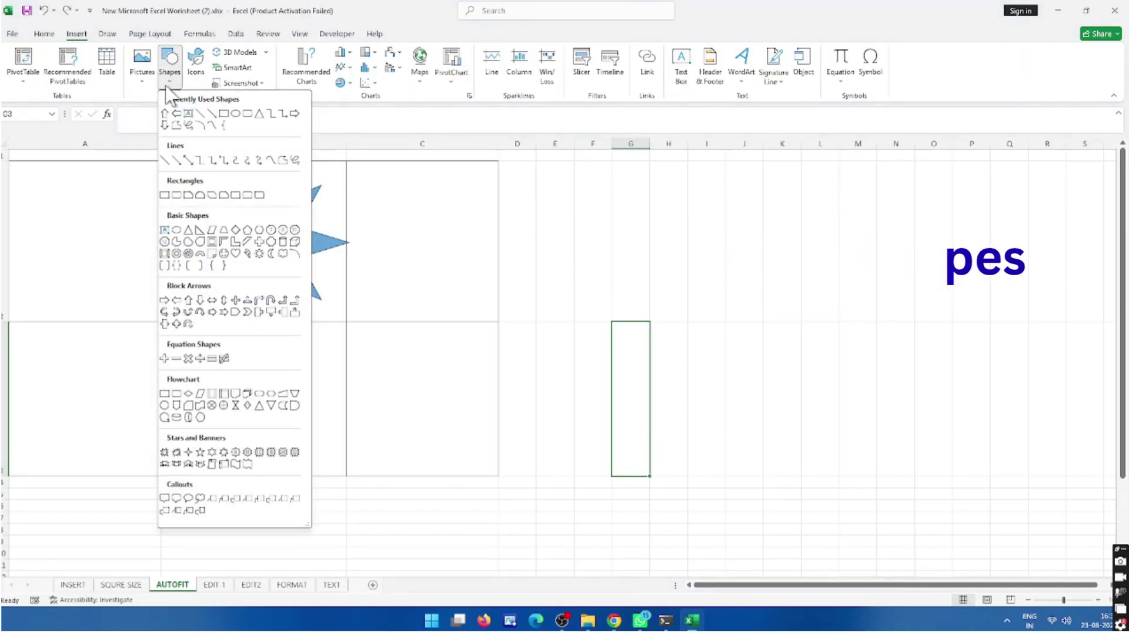
click(224, 114)
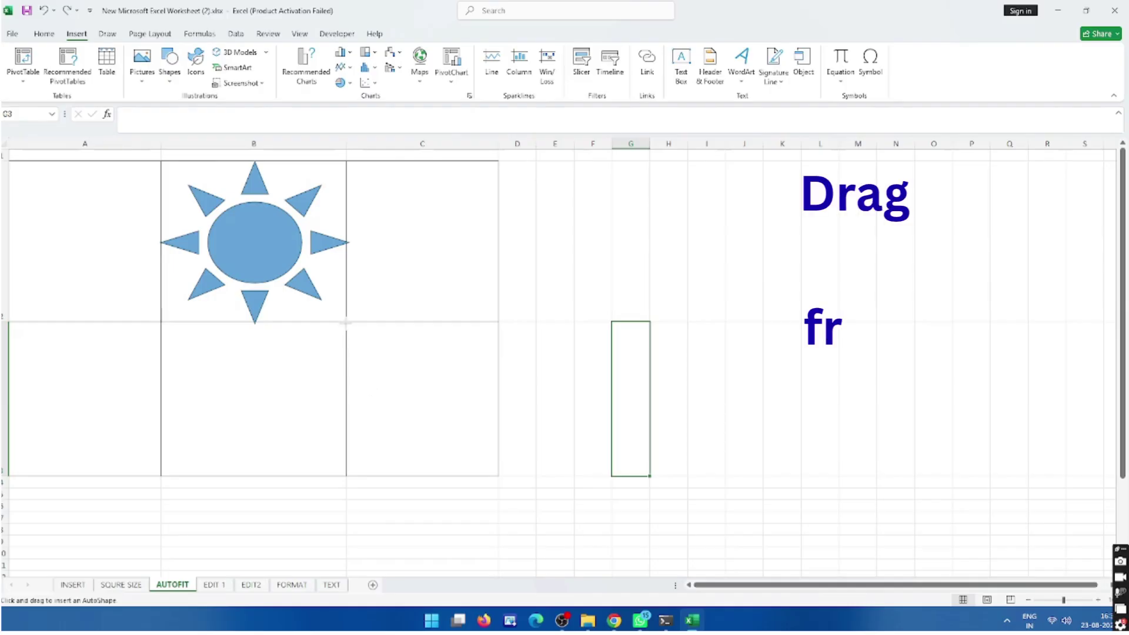
drag(346, 322, 501, 478)
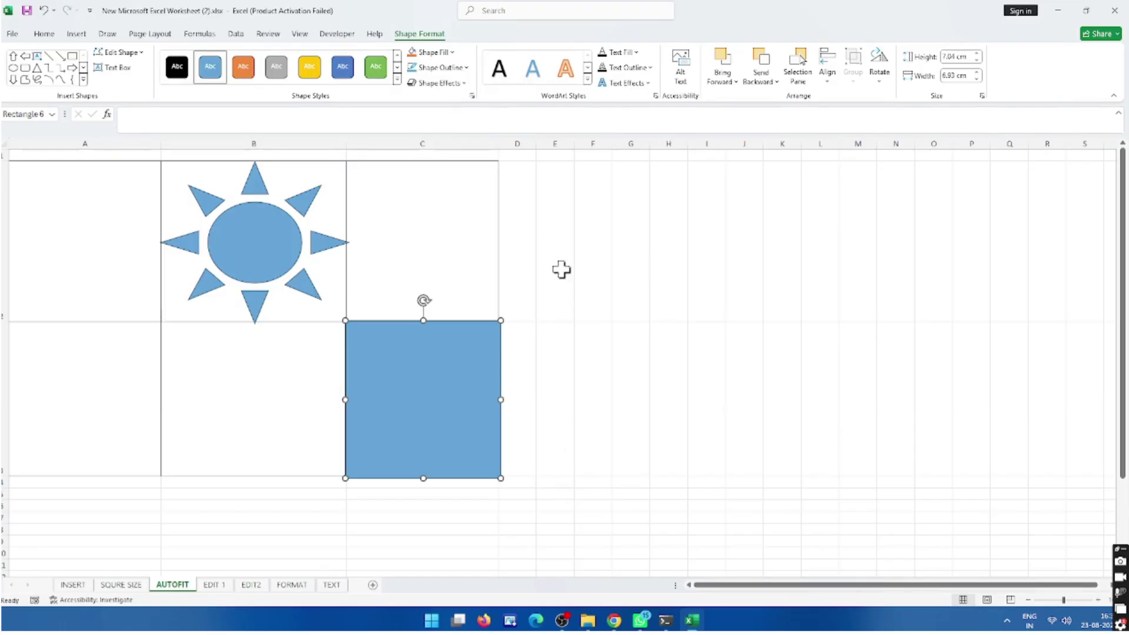
- Widen column C and increase row 3's height to enlarge the rectangle together with its cell
drag(501, 147, 538, 143)
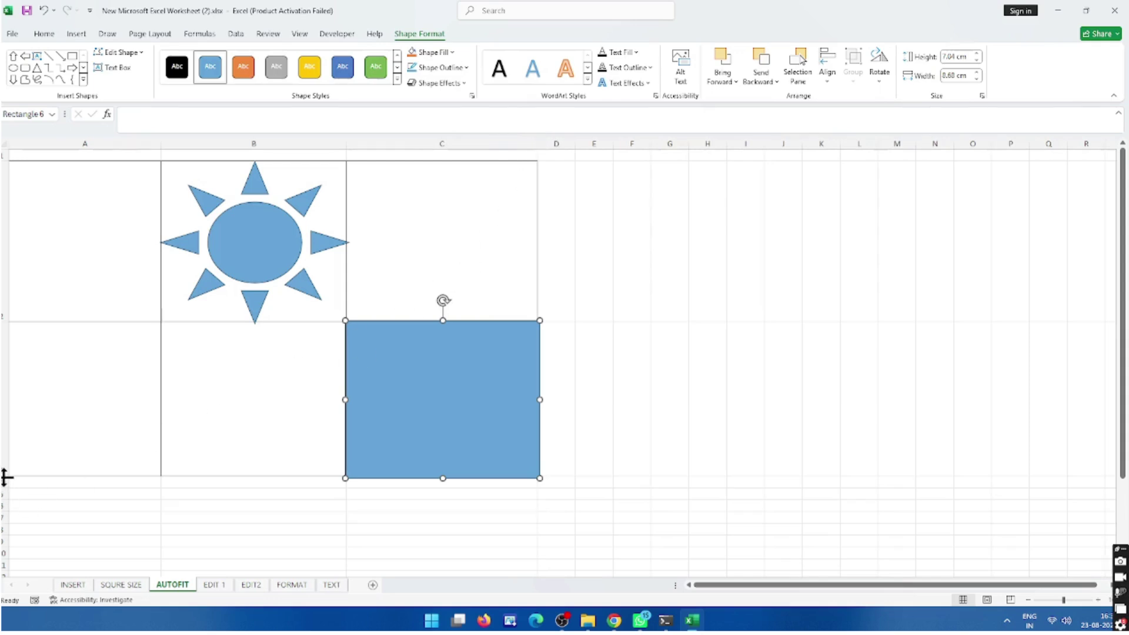
drag(6, 478, 6, 539)
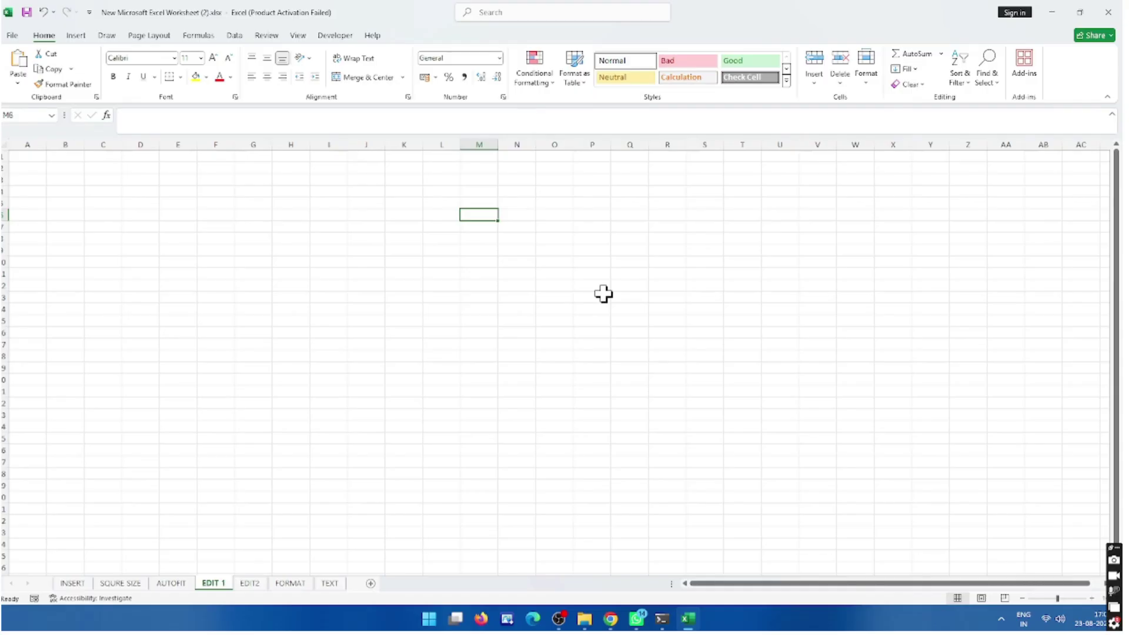
- Draw a sun shape about 16.14 cm wide and high over columns C to L on the EDIT 1 sheet
click(80, 37)
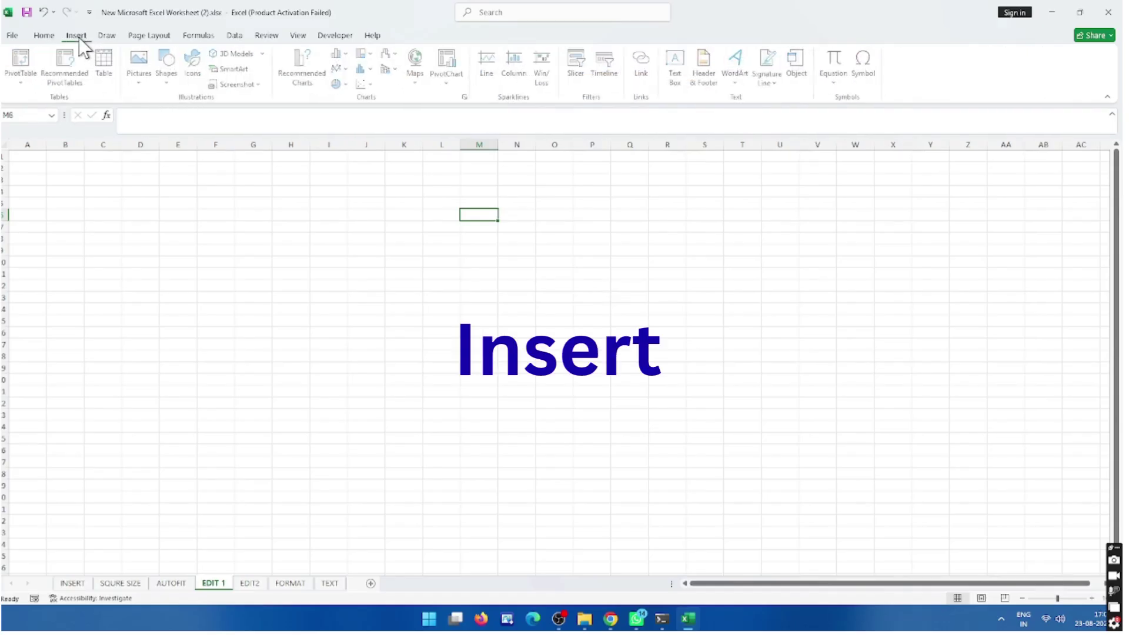
click(162, 67)
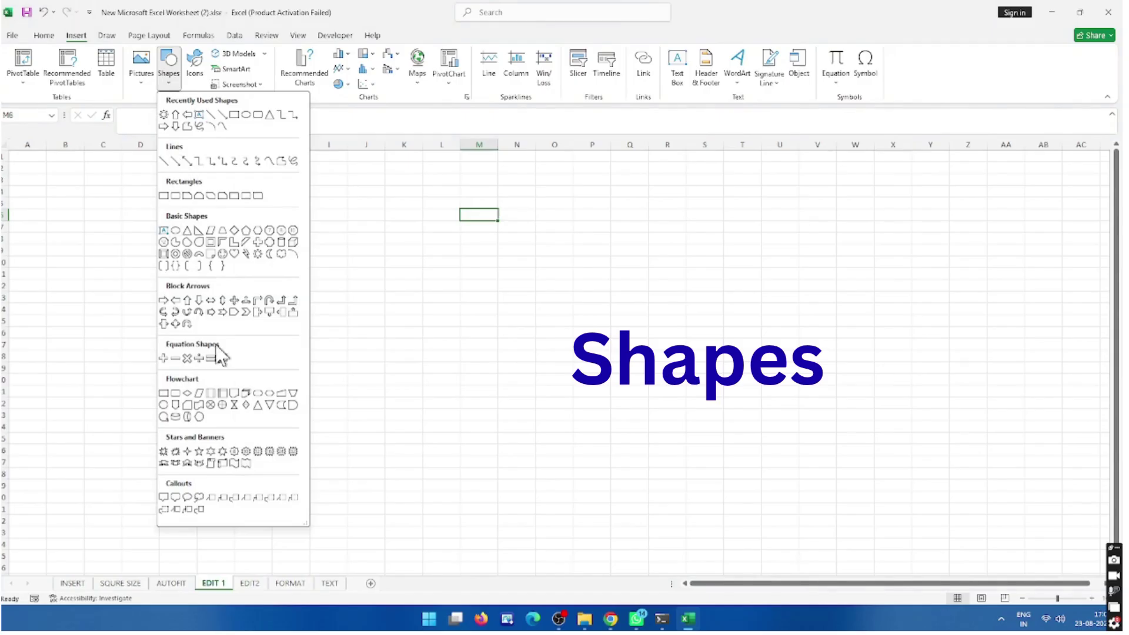
click(258, 254)
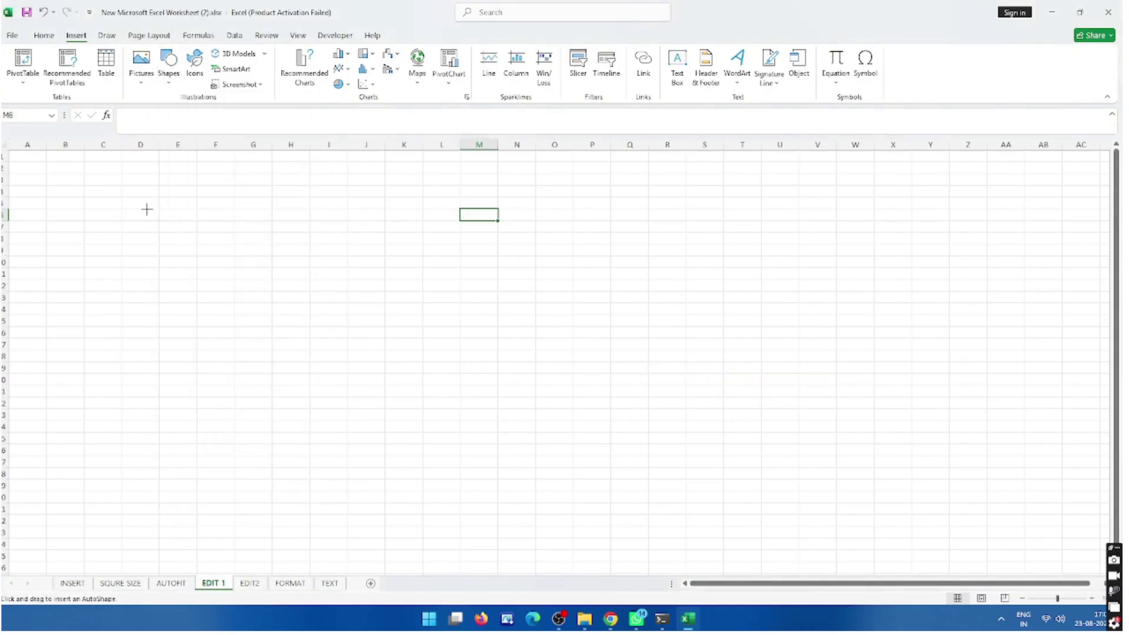
drag(108, 196, 471, 486)
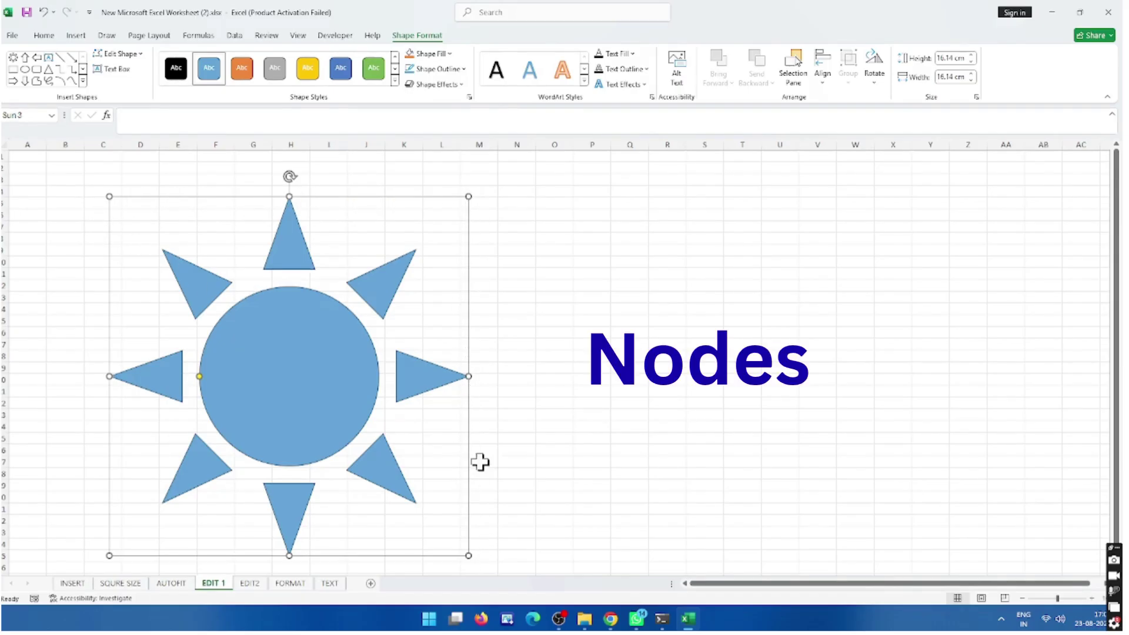
- Stretch the sun to about 18.55 cm wide and 16.25 cm high, and slightly enlarge its central disc
drag(468, 197, 522, 195)
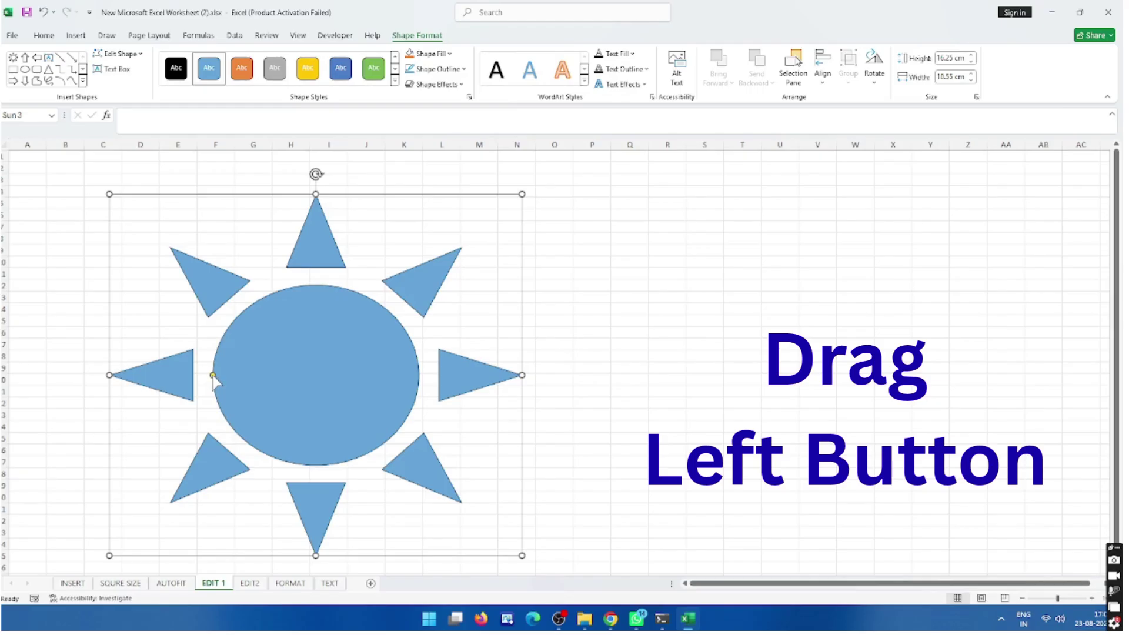
mouse_move(213, 377)
mouse_down()
mouse_move(271, 380)
mouse_move(194, 383)
mouse_move(227, 383)
mouse_move(205, 380)
mouse_up()
click(230, 388)
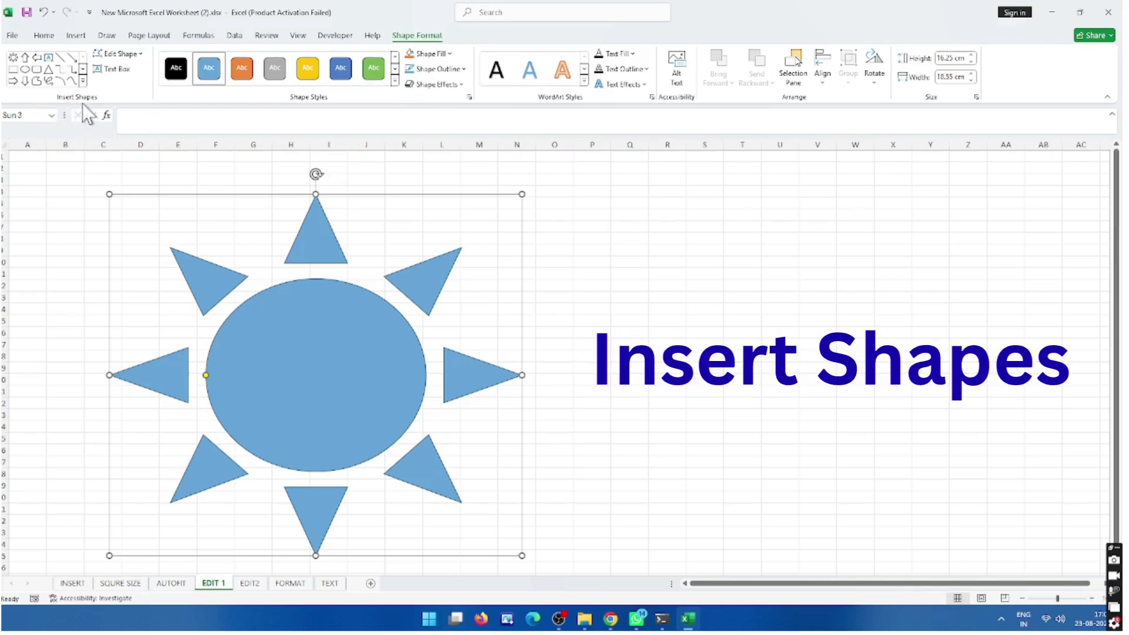
click(120, 54)
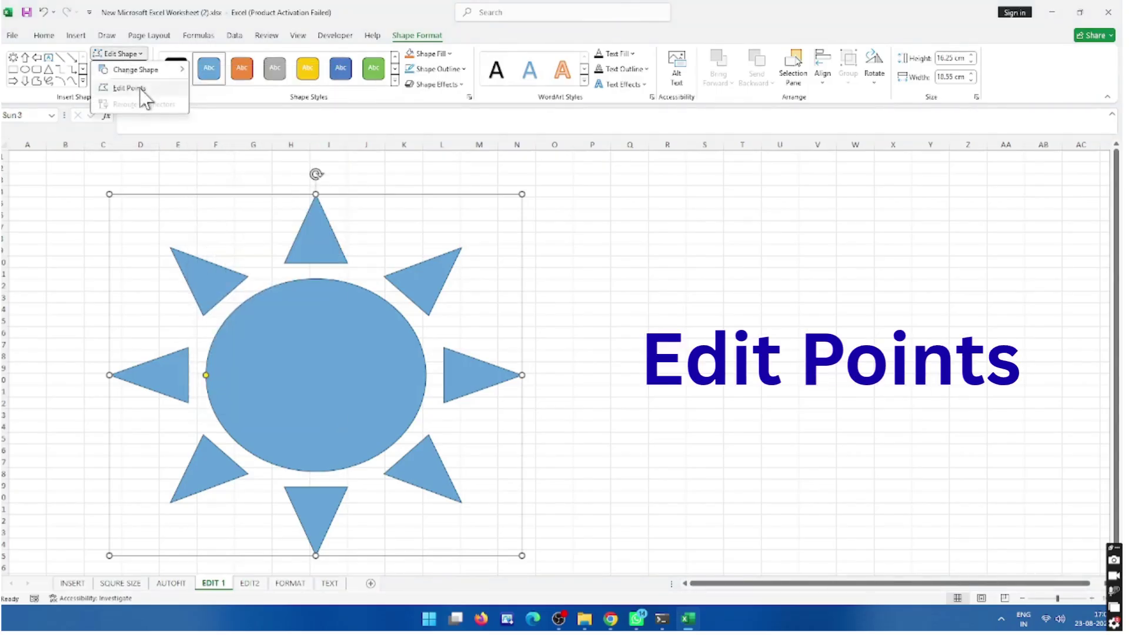
click(131, 88)
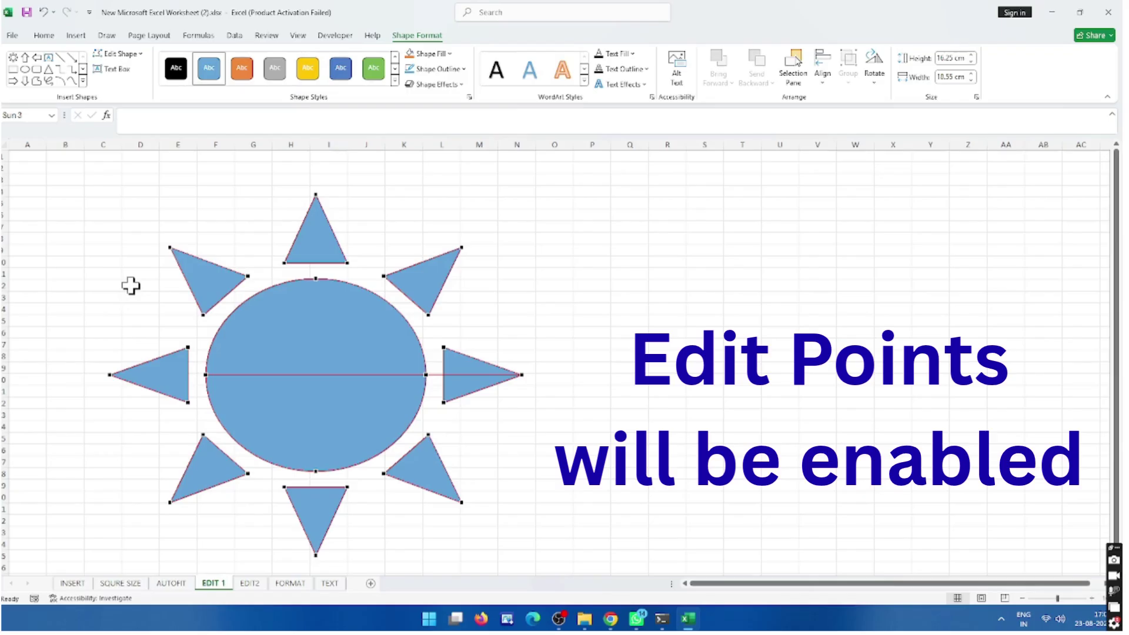
click(273, 345)
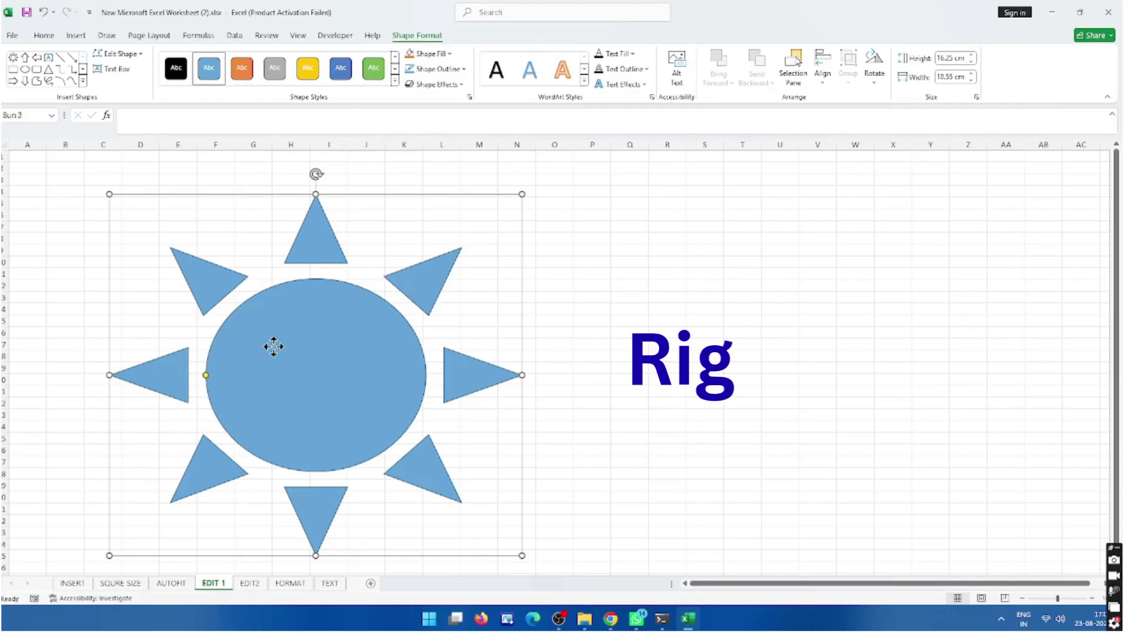
- Edit the sun's points, moving an inner corner of each triangular ray along the disc so the rays become slanted
right_click(273, 346)
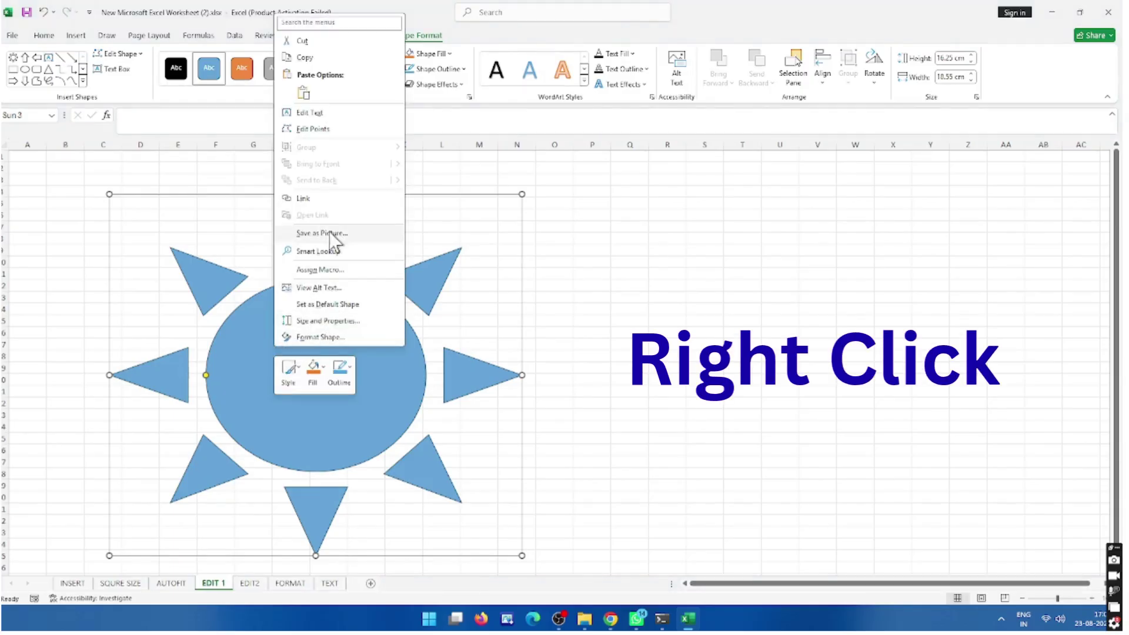
click(328, 132)
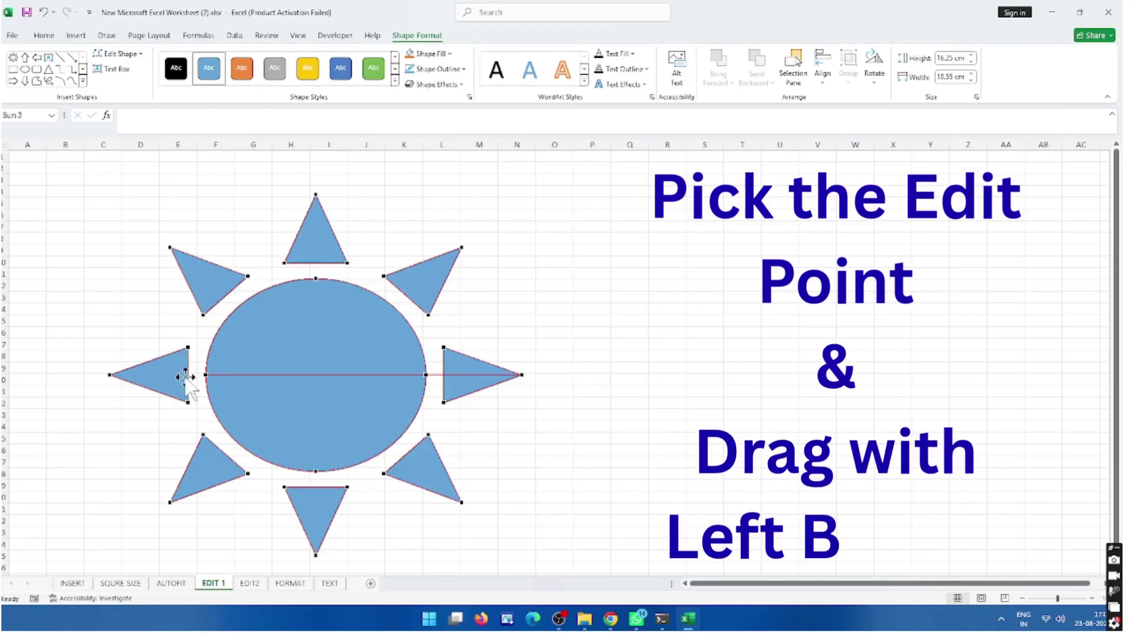
drag(187, 348, 215, 321)
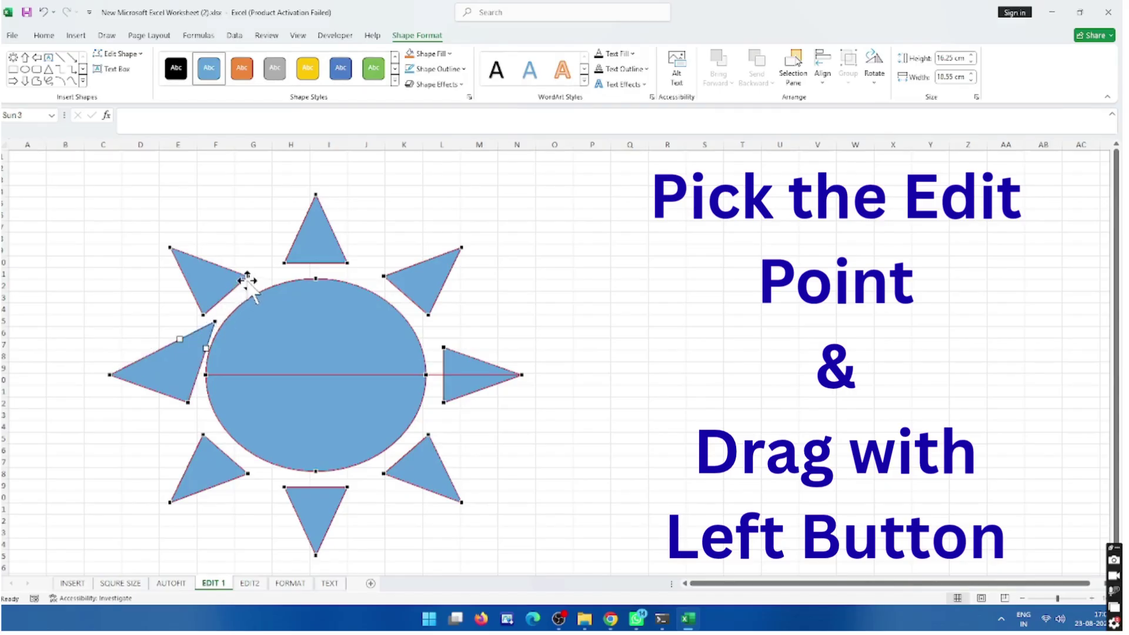
drag(248, 276, 432, 347)
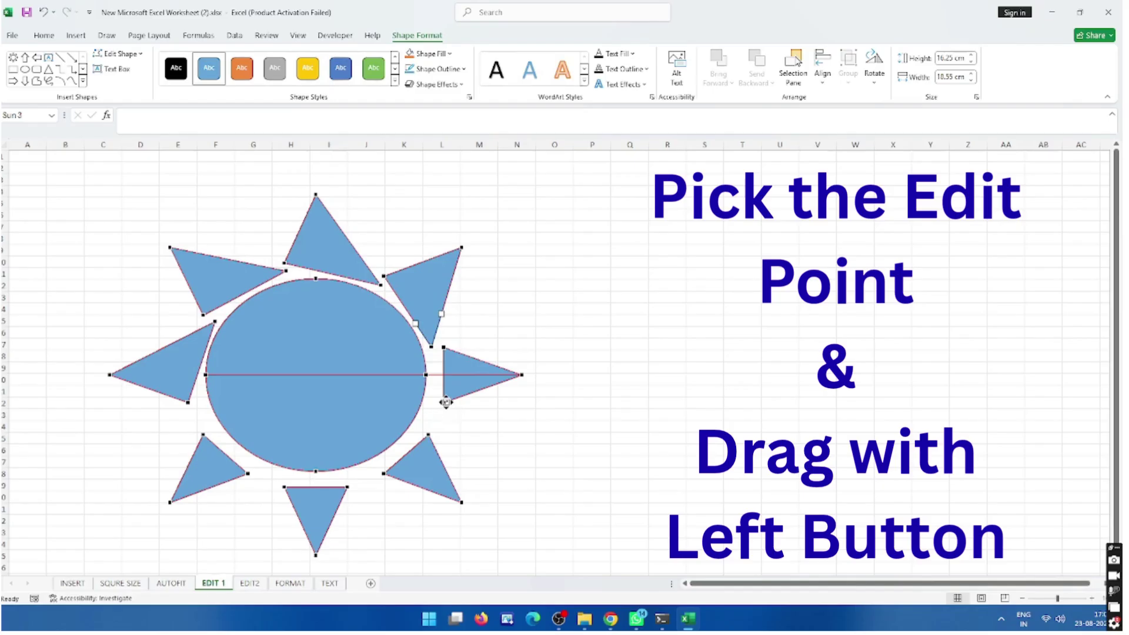
drag(446, 402, 424, 430)
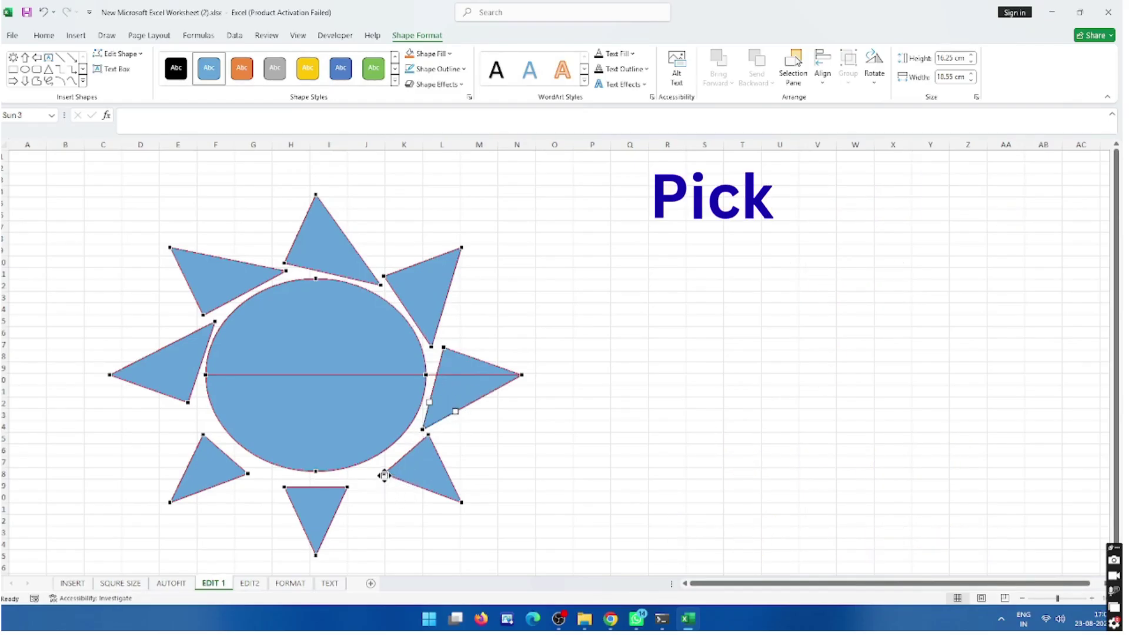
drag(384, 476, 254, 470)
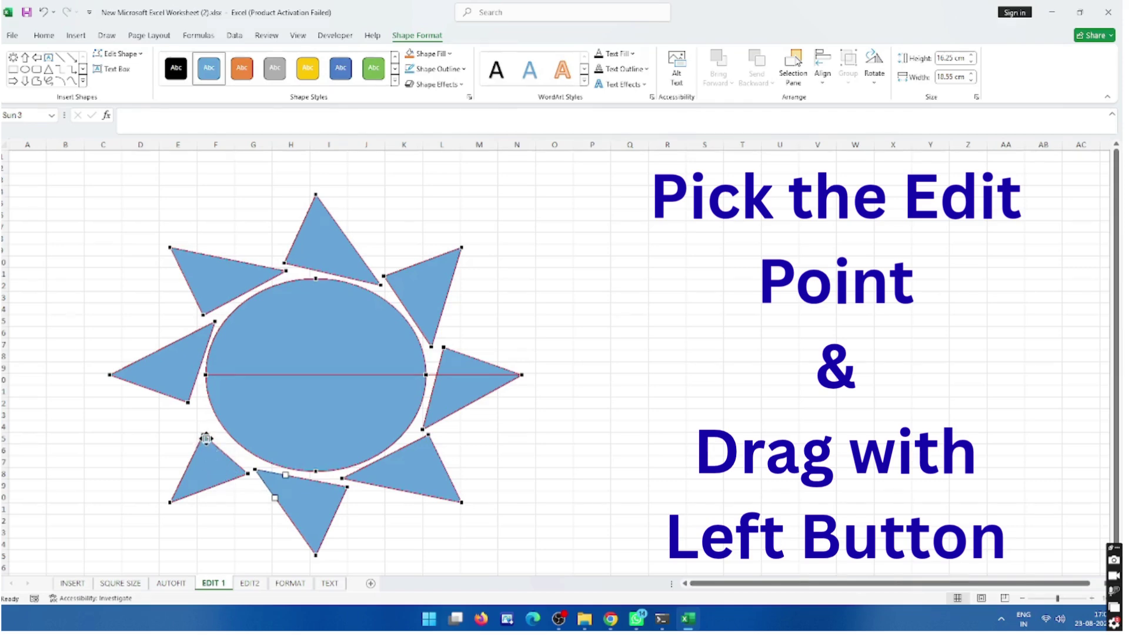
drag(203, 435, 202, 402)
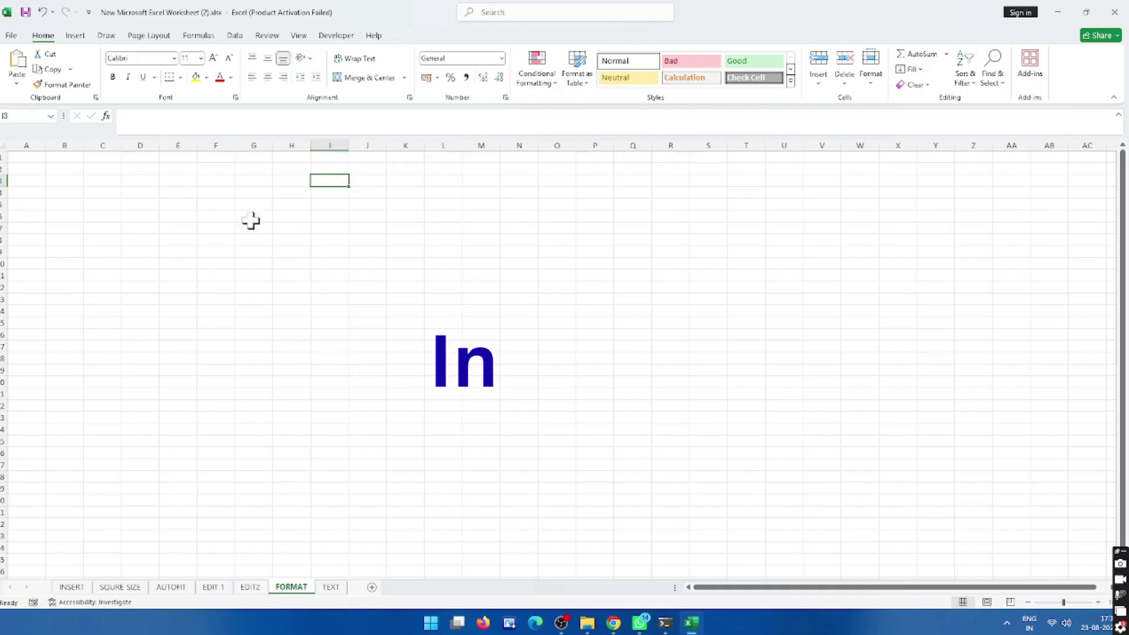
- Draw a heart shape about 14.76 cm wide and high over columns D to M on the FORMAT sheet
click(76, 37)
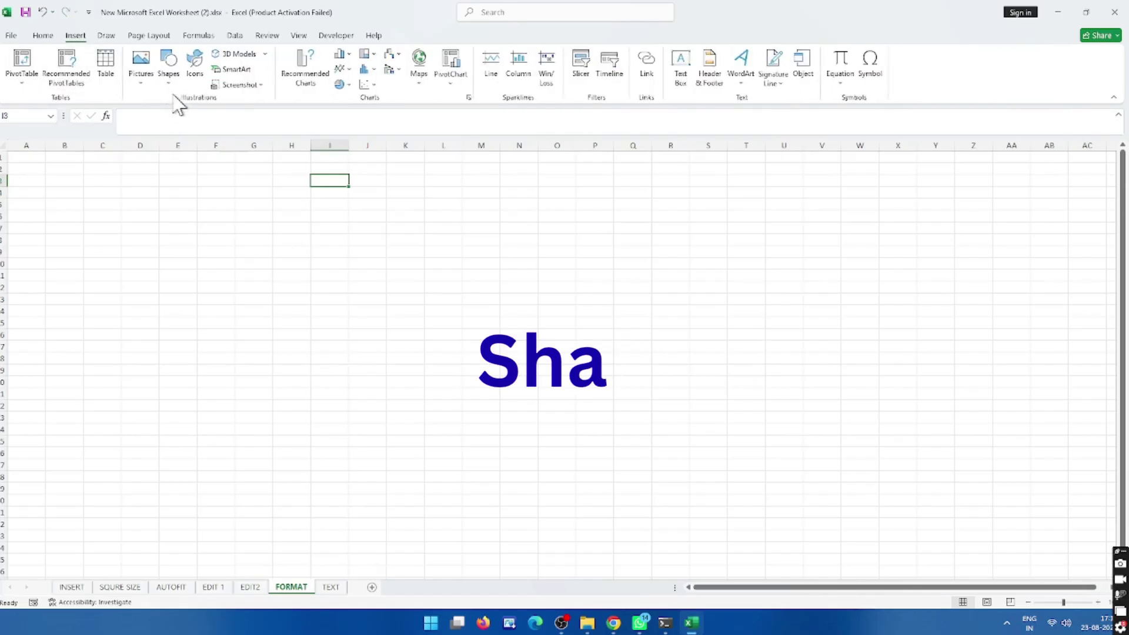
click(169, 73)
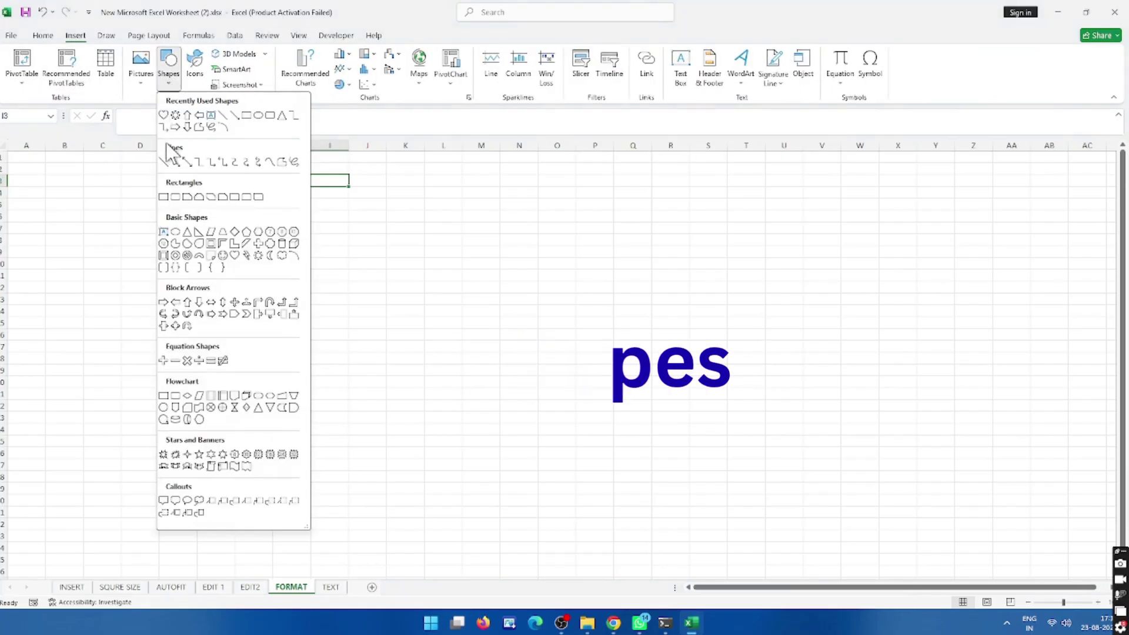
click(233, 257)
drag(152, 213, 349, 537)
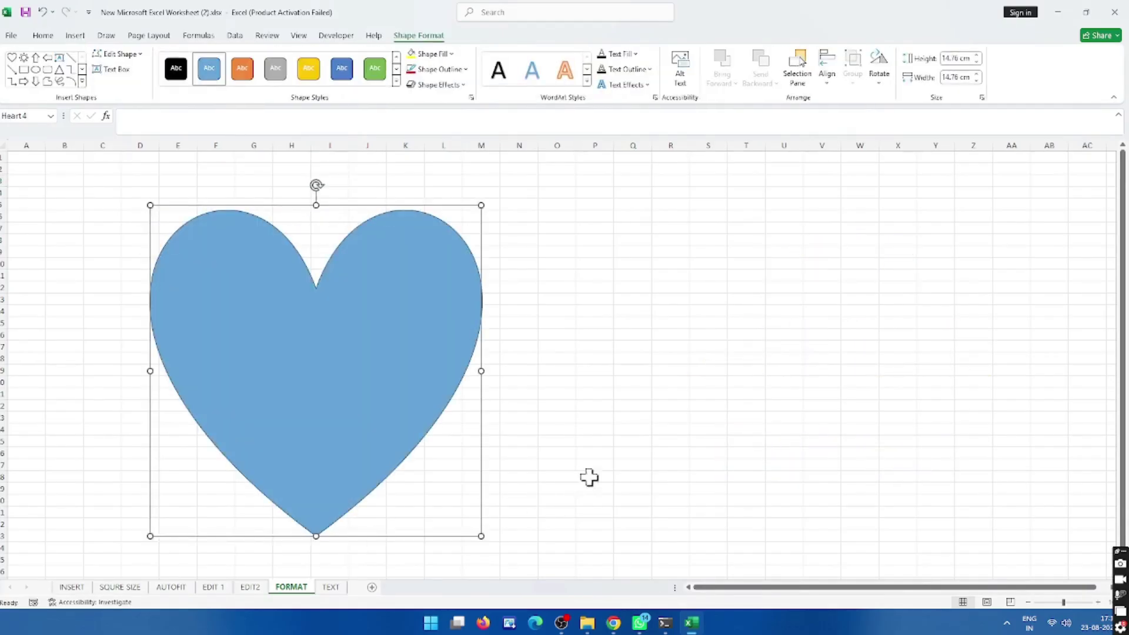
click(644, 452)
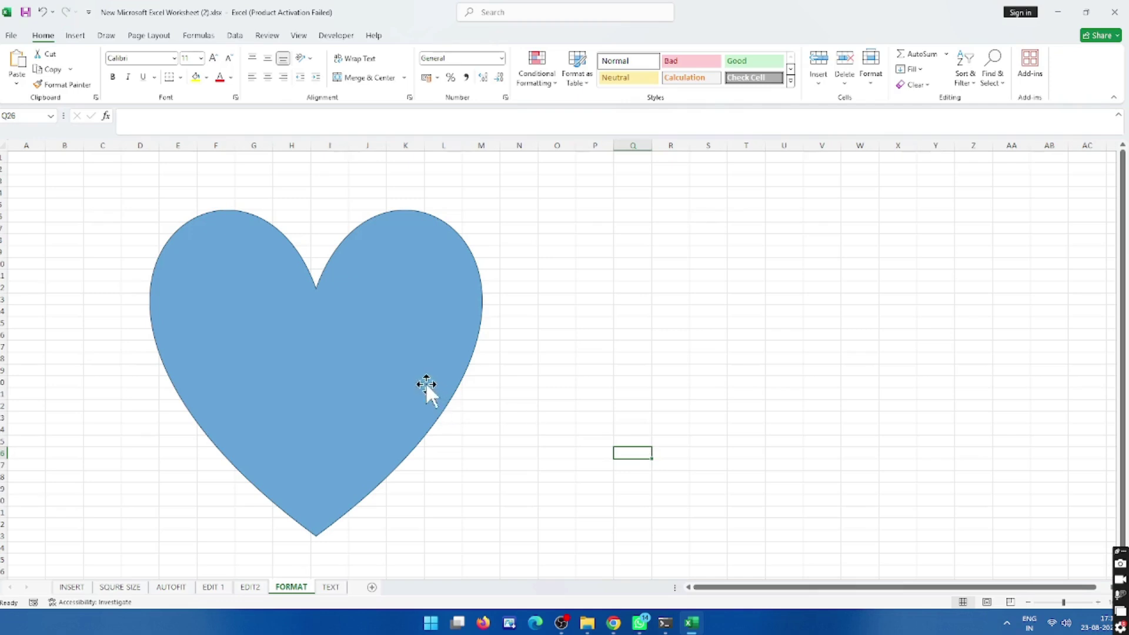
- Try the flat gold and blue shape styles on the heart, then apply the blue gradient style from the last theme row
click(401, 327)
click(419, 35)
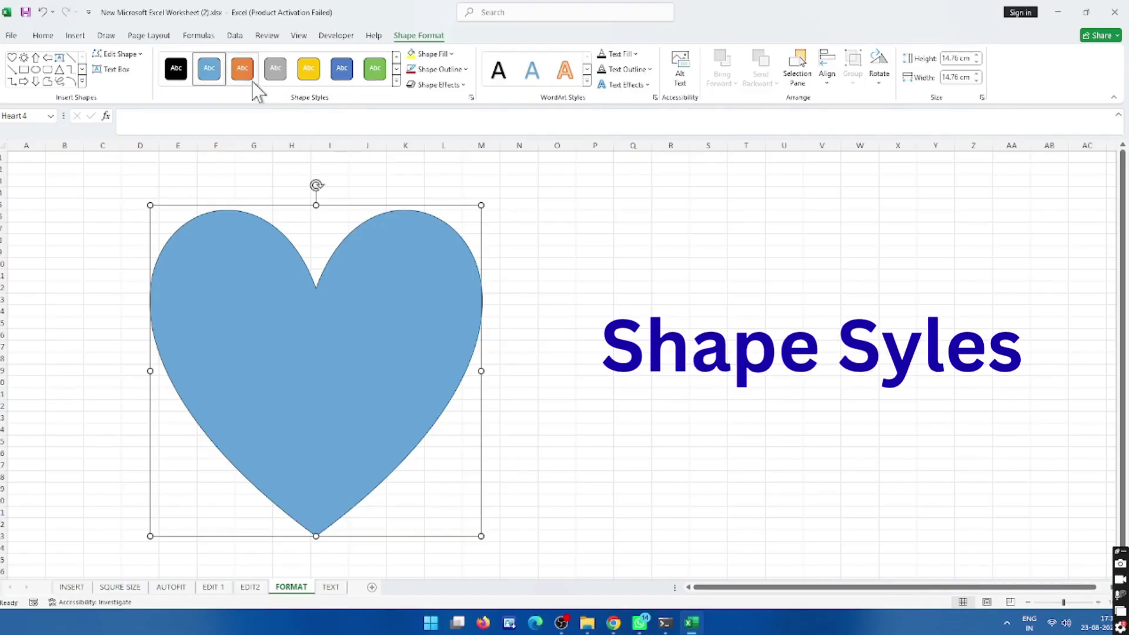
click(305, 72)
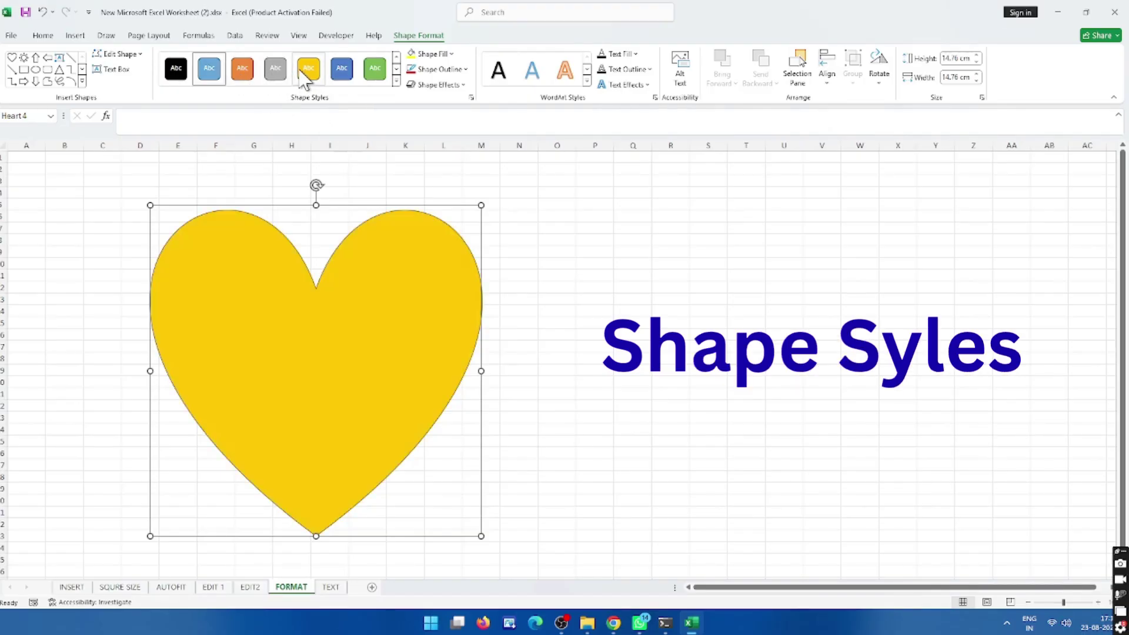
click(342, 70)
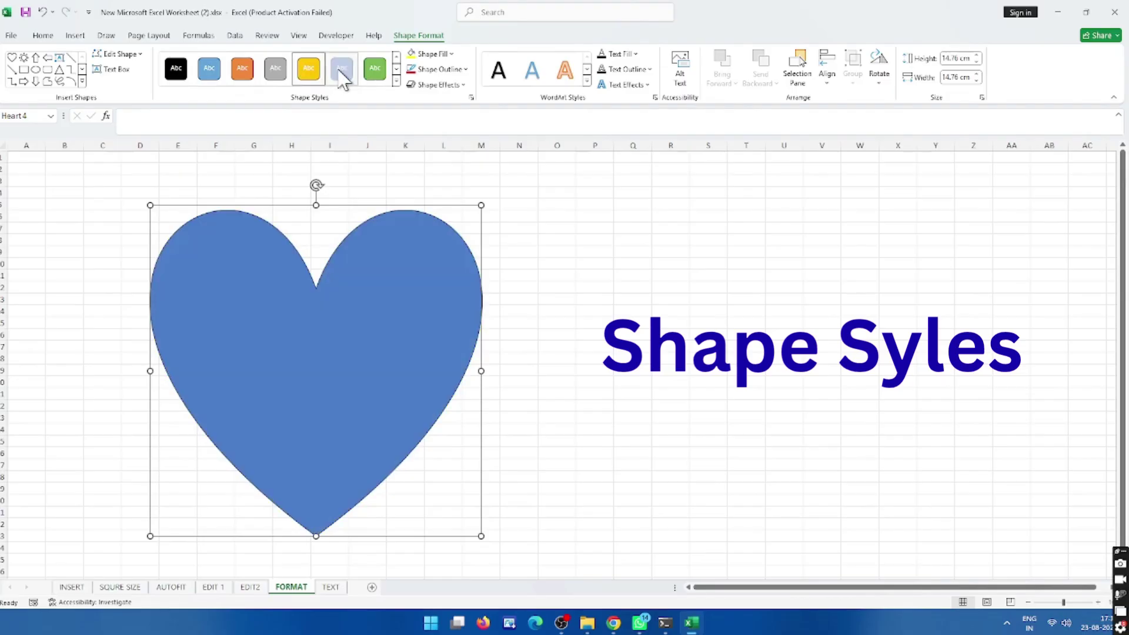
click(374, 70)
click(396, 81)
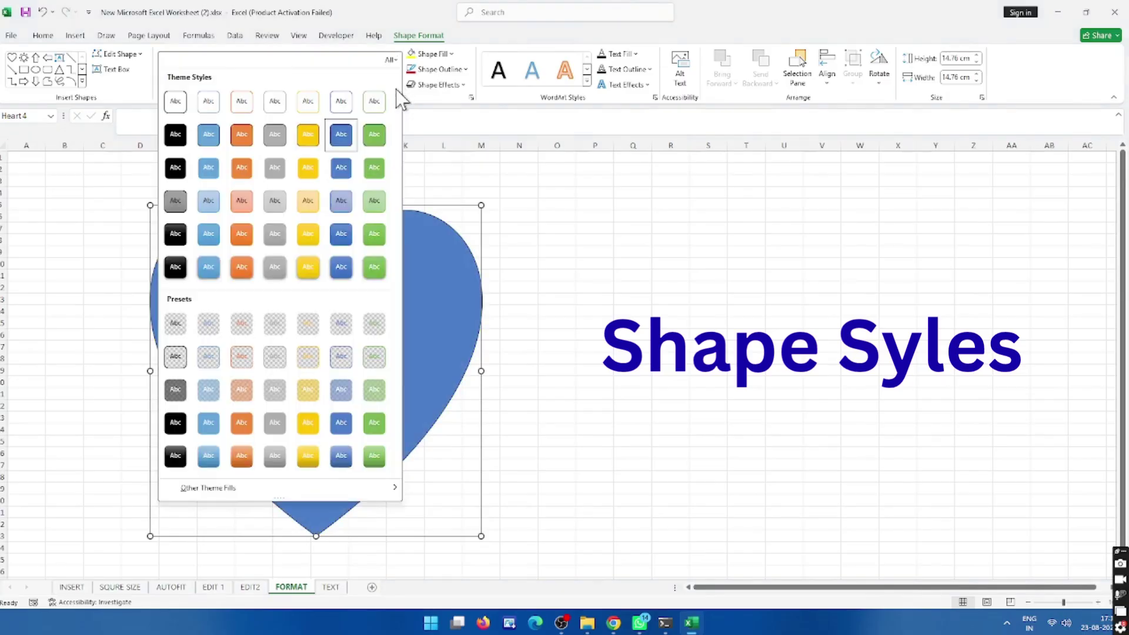
click(342, 267)
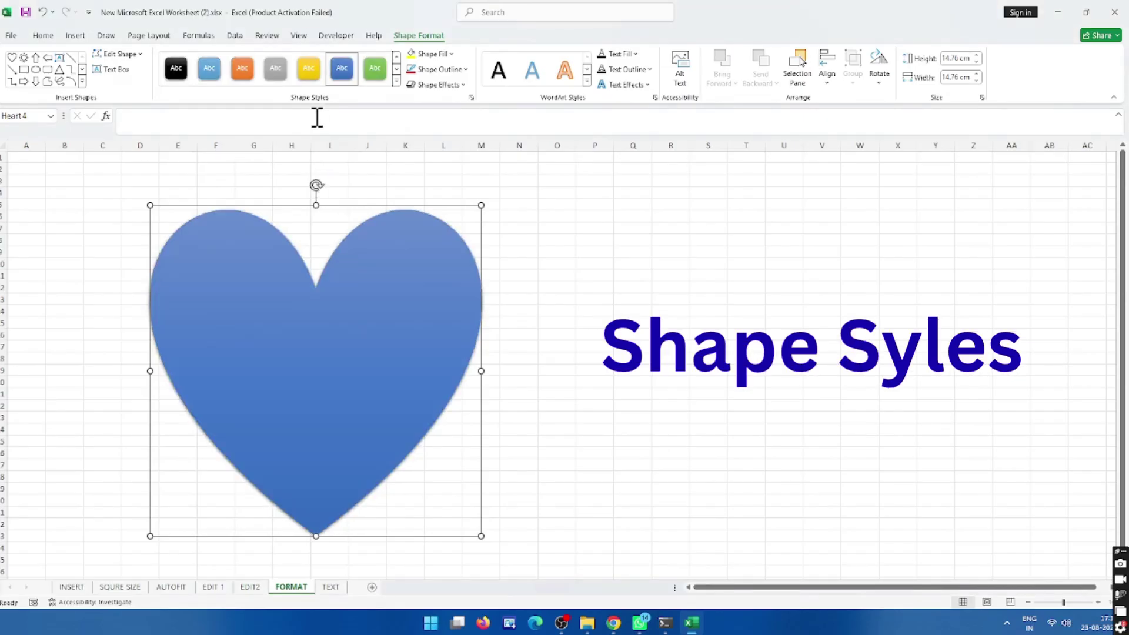
- Fill the heart with standard yellow and color its outline standard red
click(434, 56)
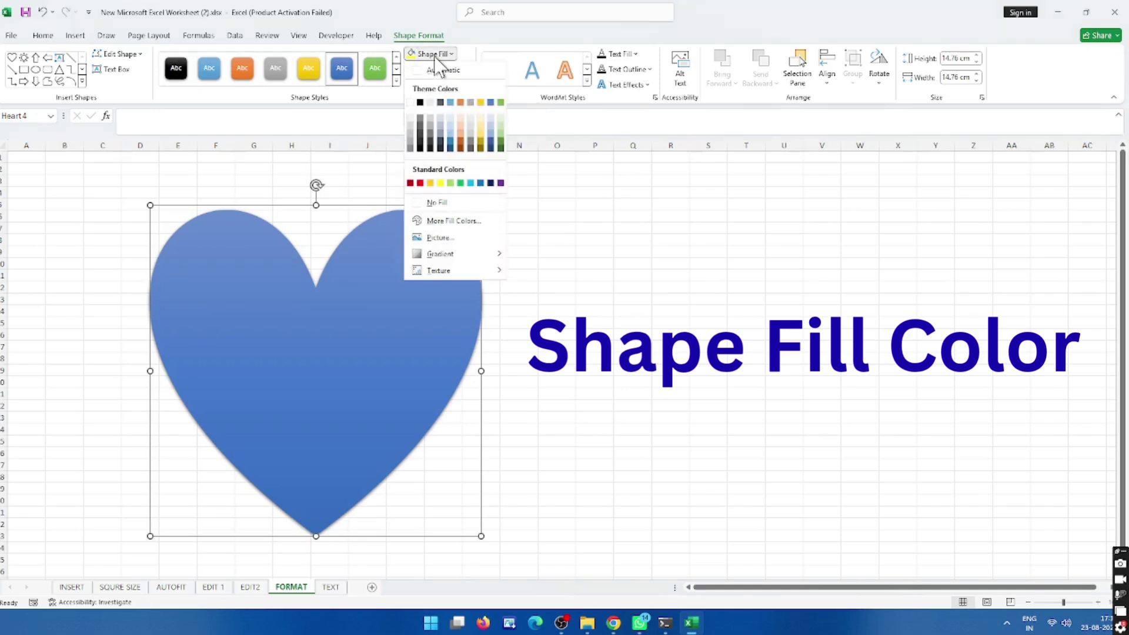
click(440, 183)
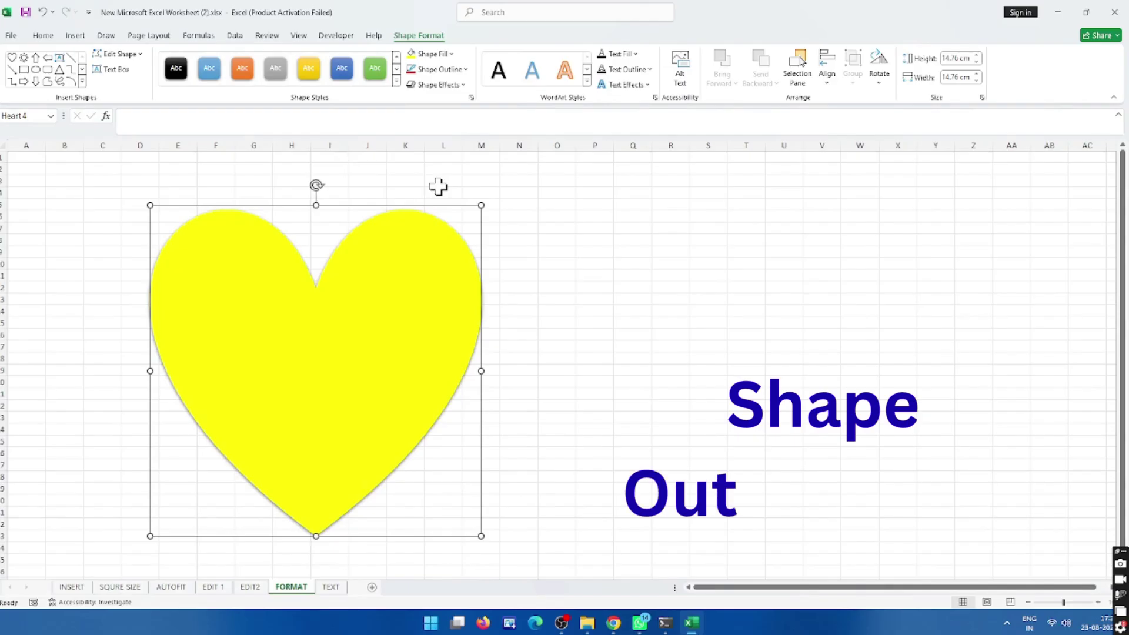
click(450, 71)
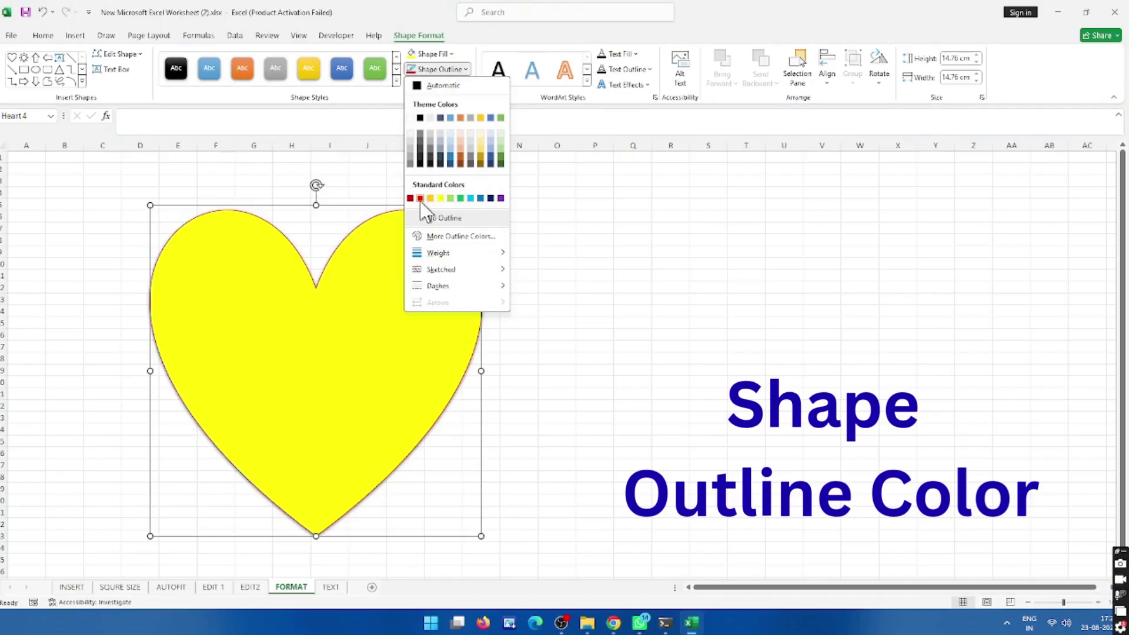
click(422, 198)
- Set the heart's outline weight to 3 pt
click(445, 71)
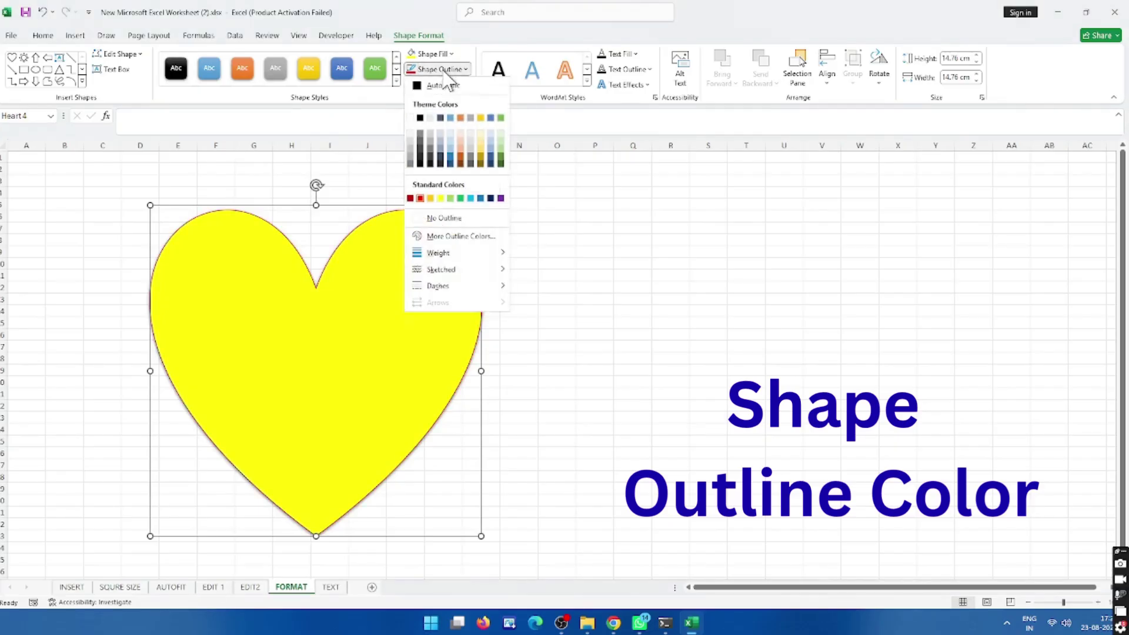
mouse_move(438, 253)
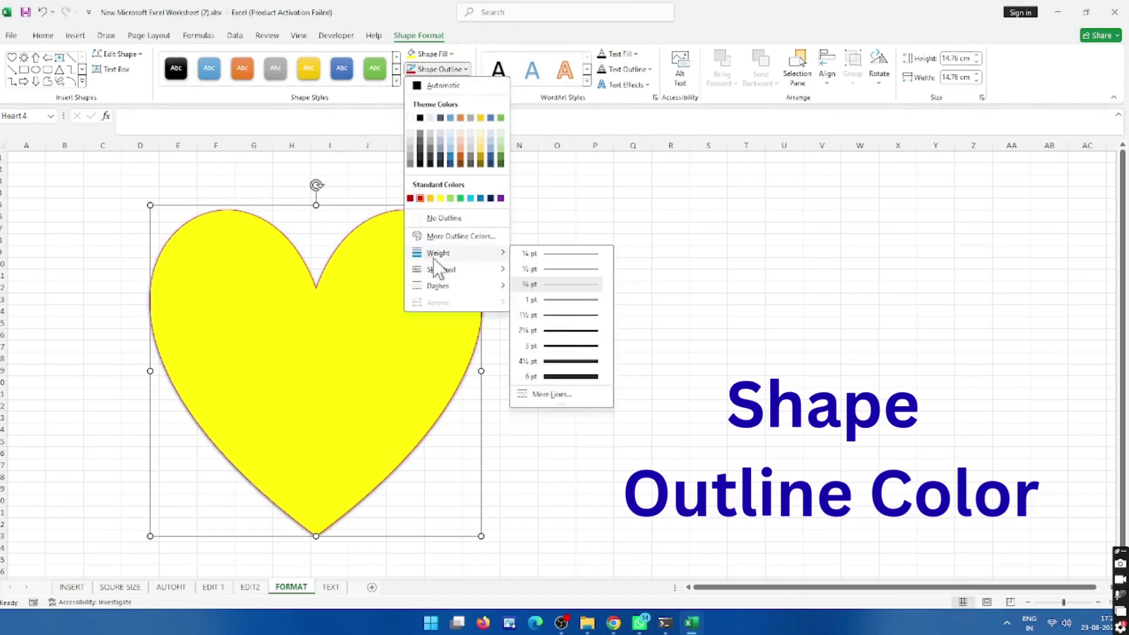
click(579, 348)
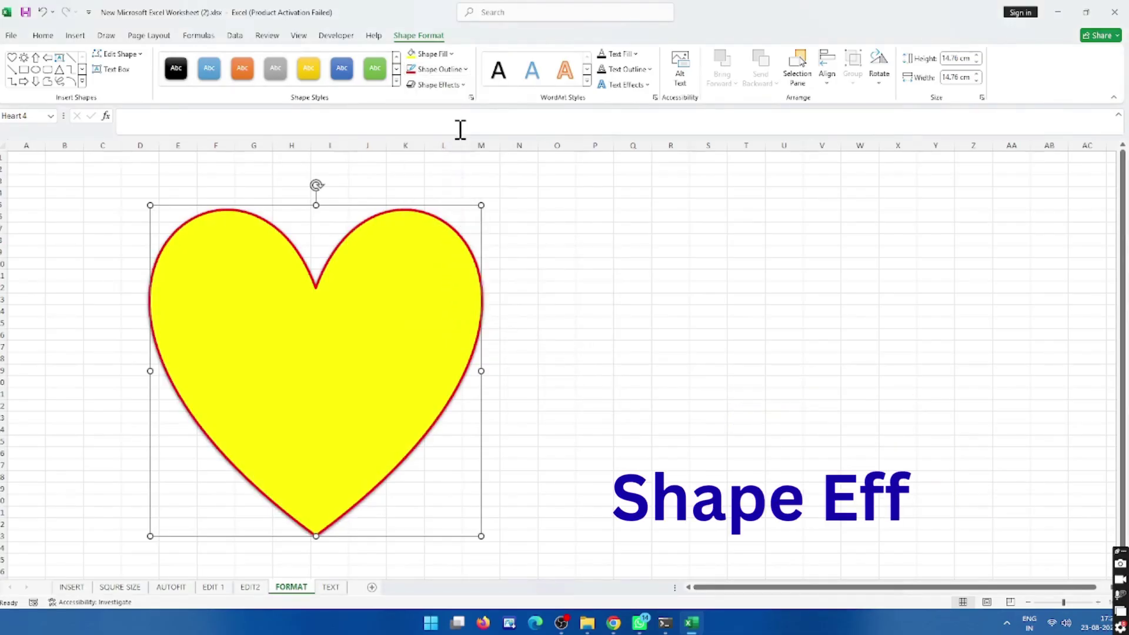
- Add the largest orange glow variation to the heart and resize it to about 14.45 cm high and 15.43 cm wide
click(453, 86)
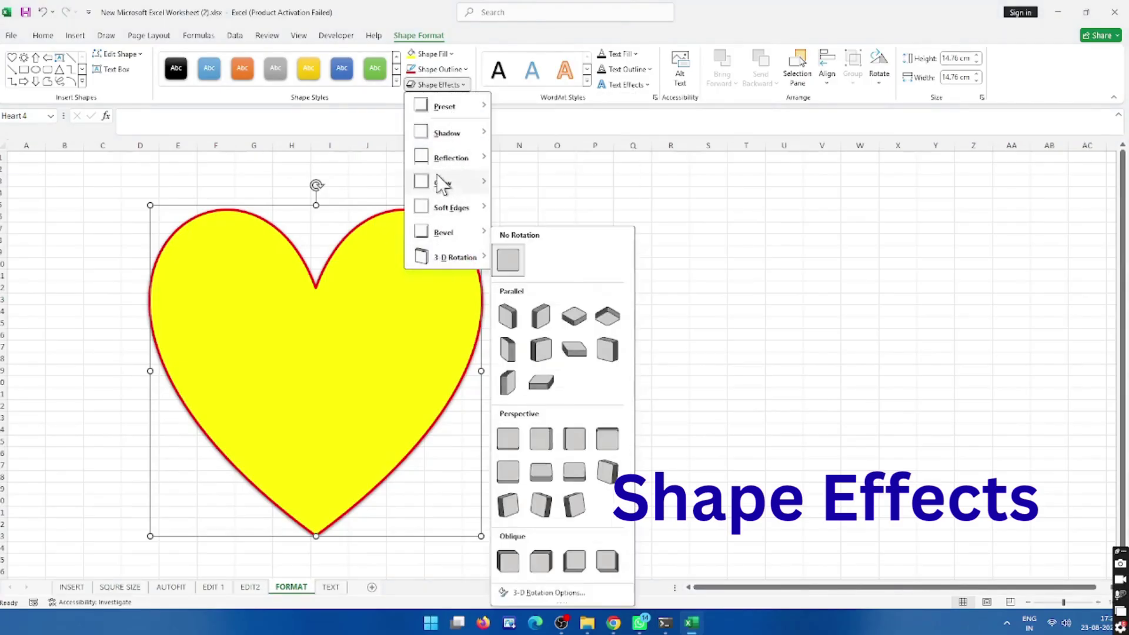
mouse_move(440, 186)
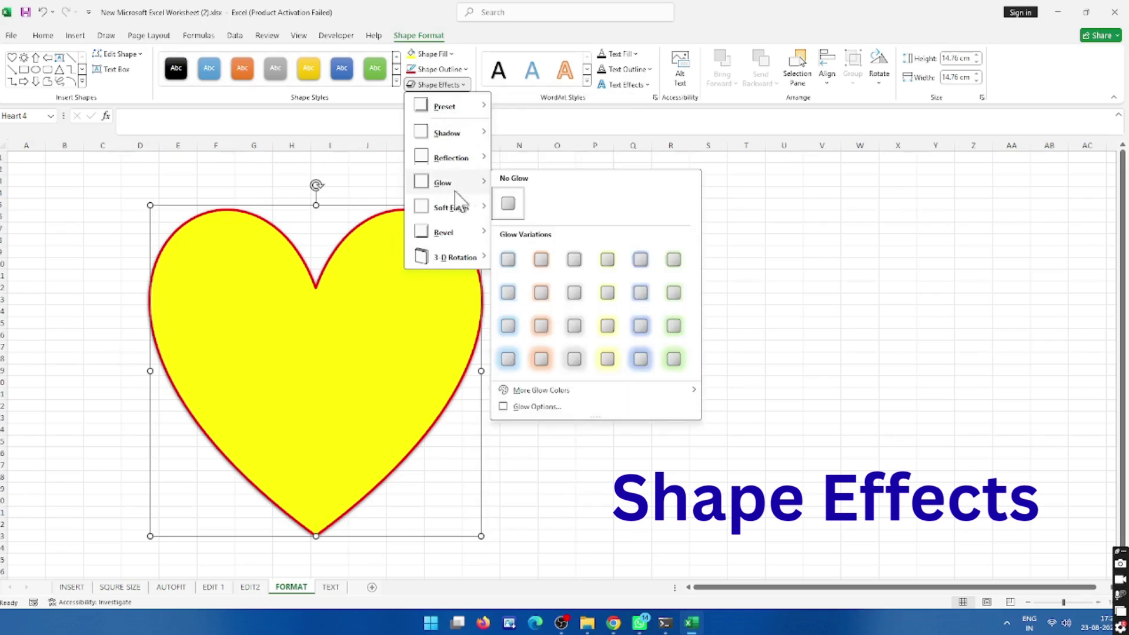
click(541, 359)
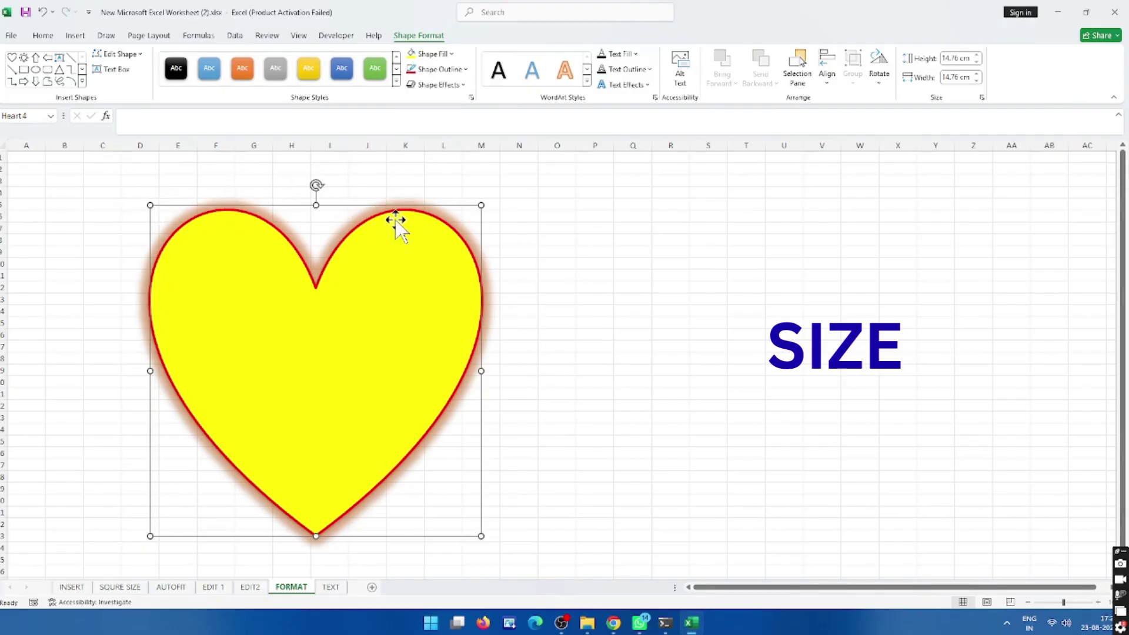
mouse_move(482, 205)
mouse_down()
mouse_move(441, 288)
mouse_move(497, 213)
mouse_up()
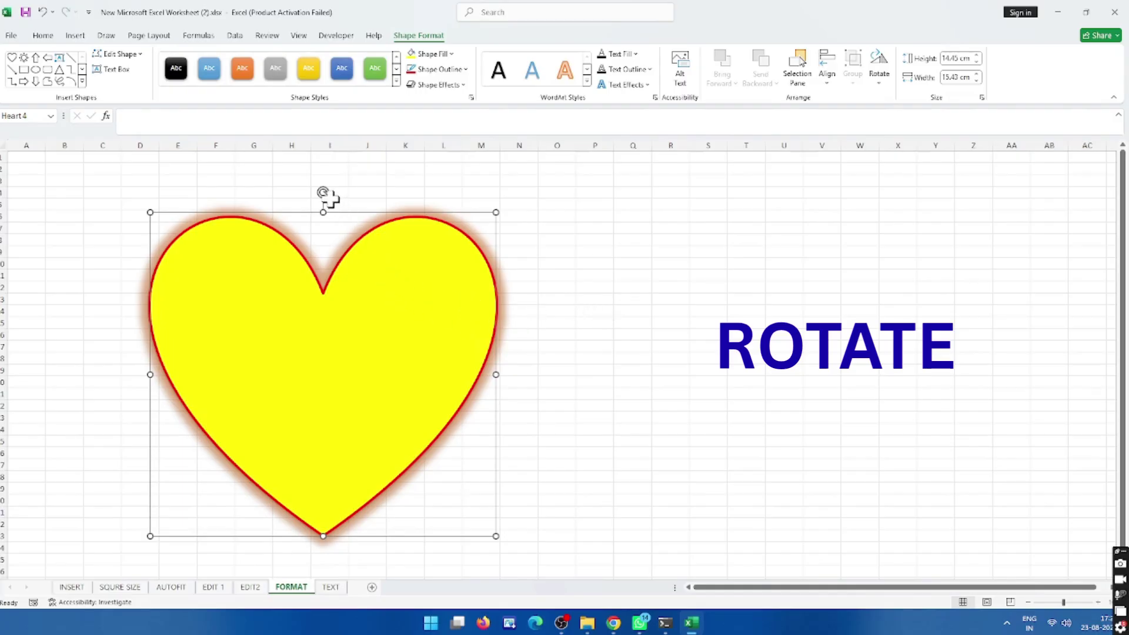
- Rotate the yellow heart slightly clockwise by eye
drag(303, 202, 335, 231)
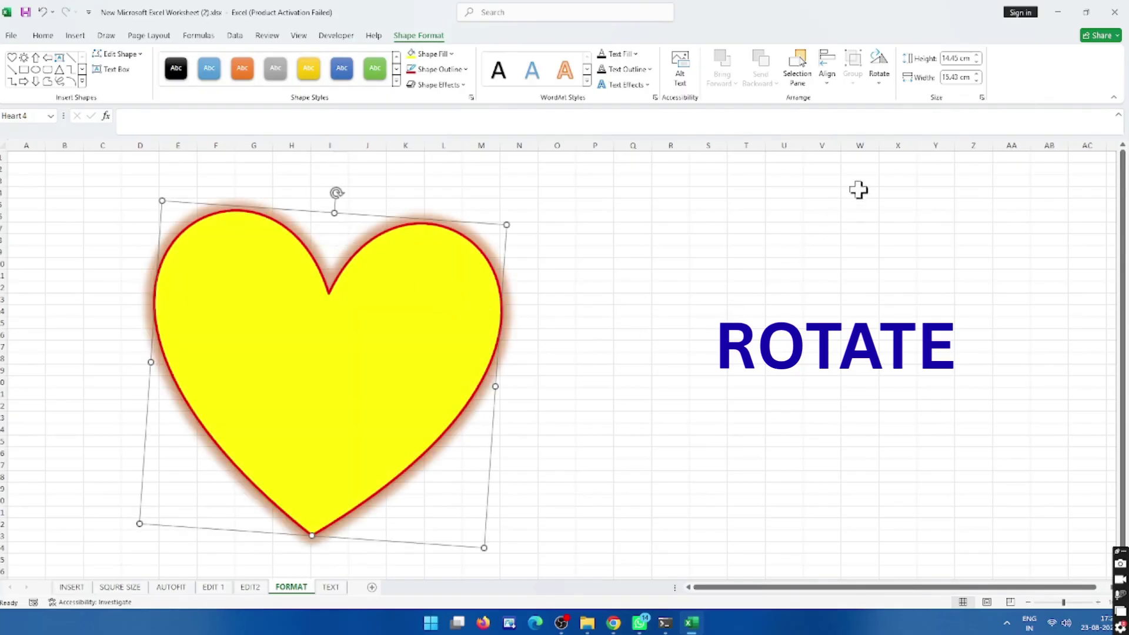
- Try Rotate Right 90°, Rotate Left 90°, Flip Vertical and Flip Horizontal on the heart without keeping any of them
click(880, 82)
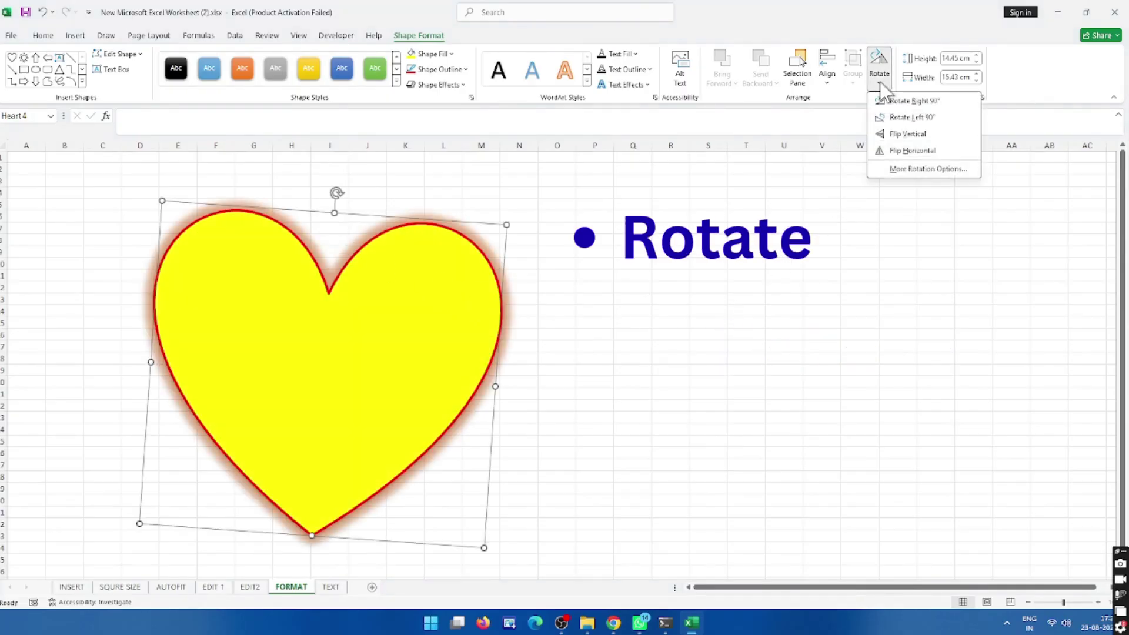
click(889, 101)
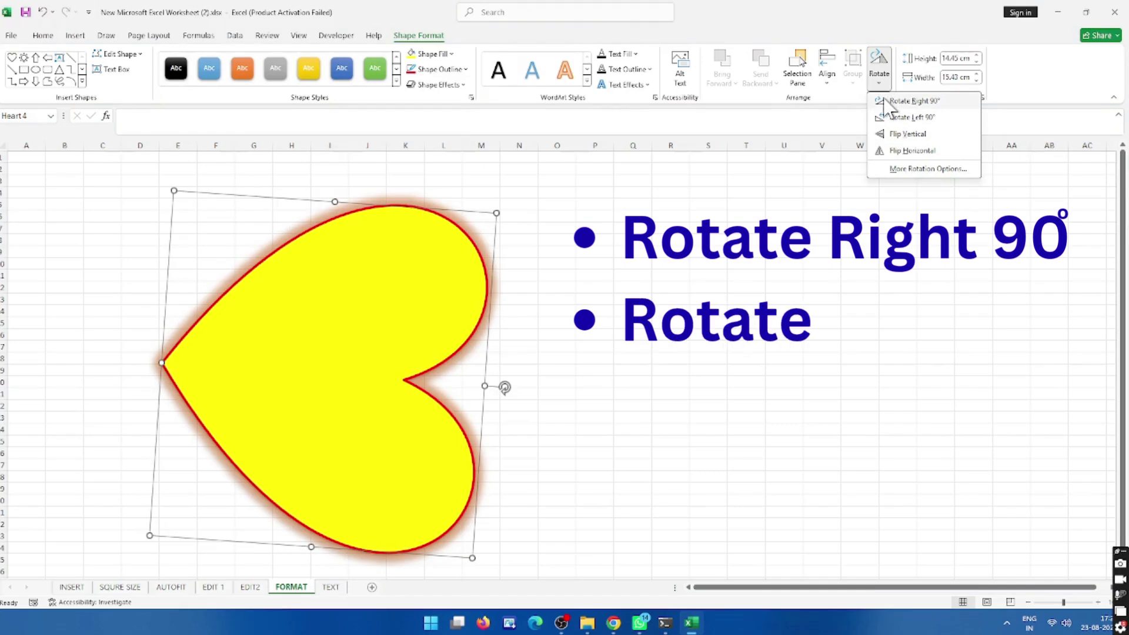
click(897, 117)
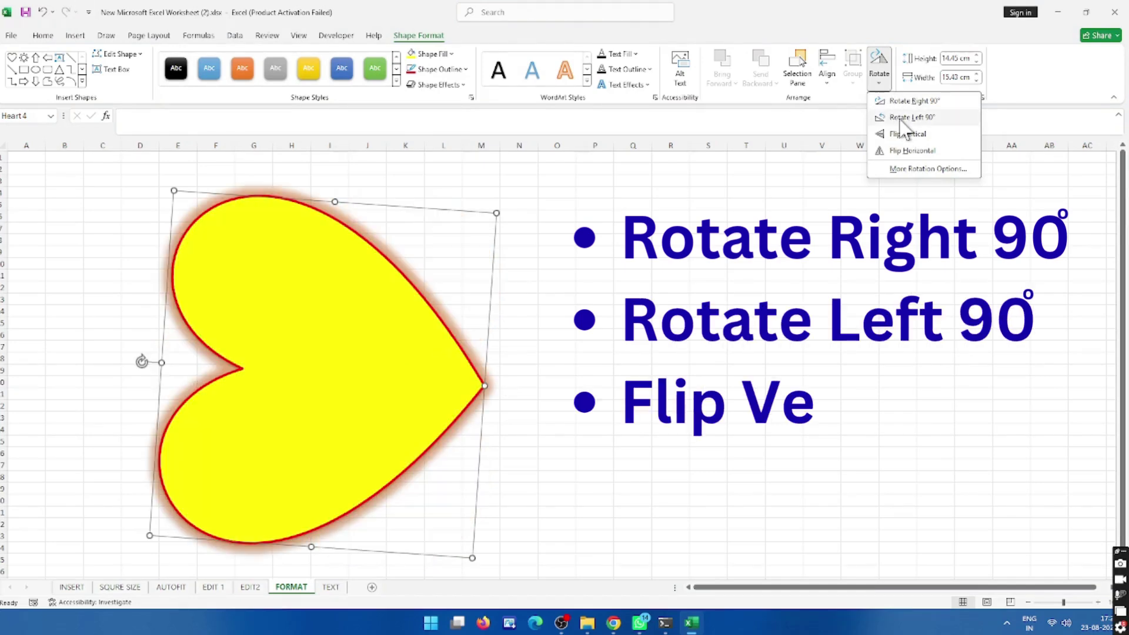
click(906, 134)
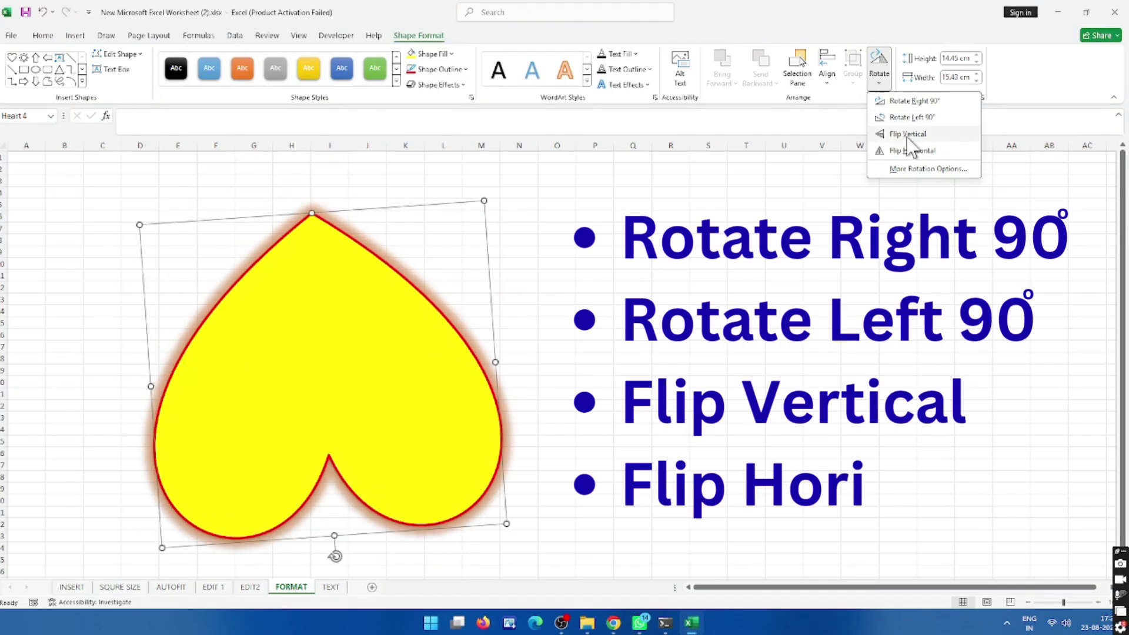
click(908, 151)
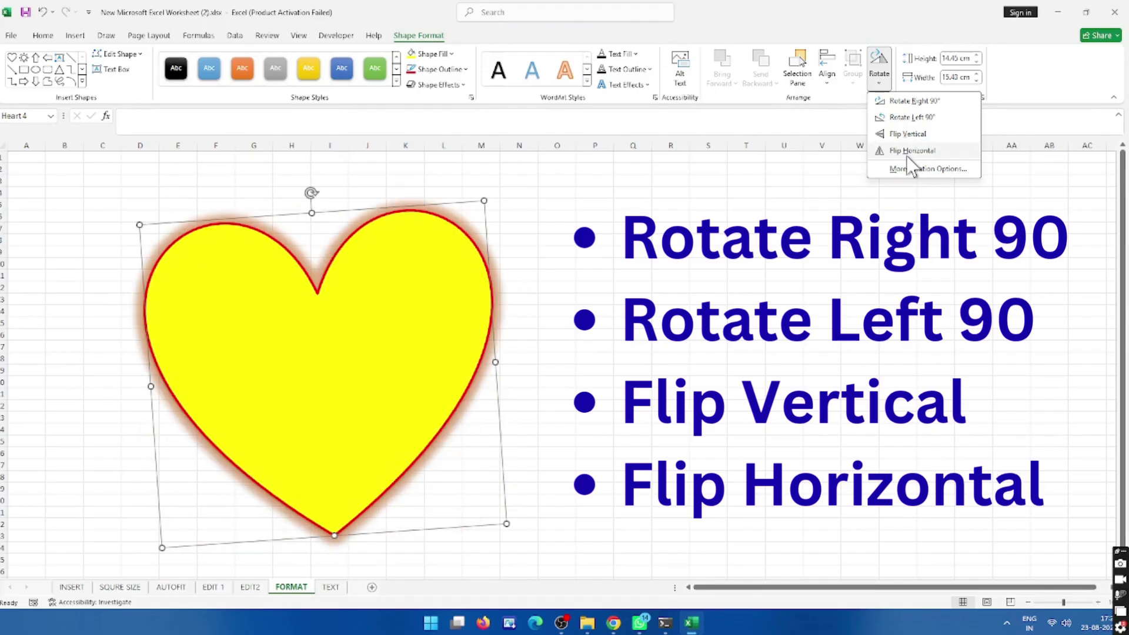
click(907, 134)
click(918, 116)
click(920, 104)
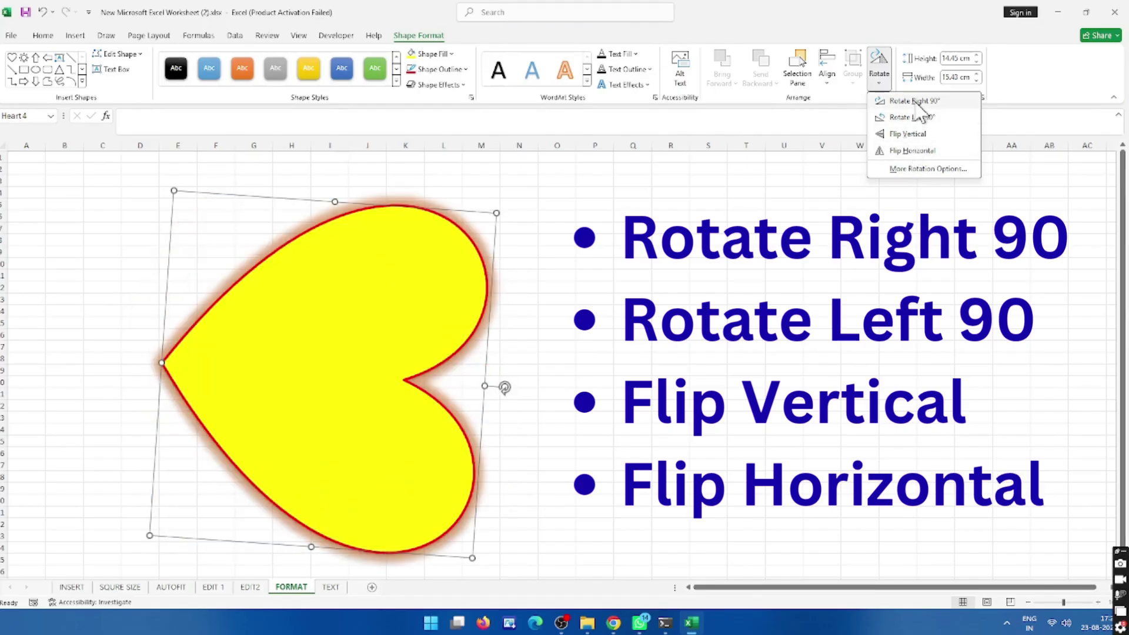
double_click(917, 117)
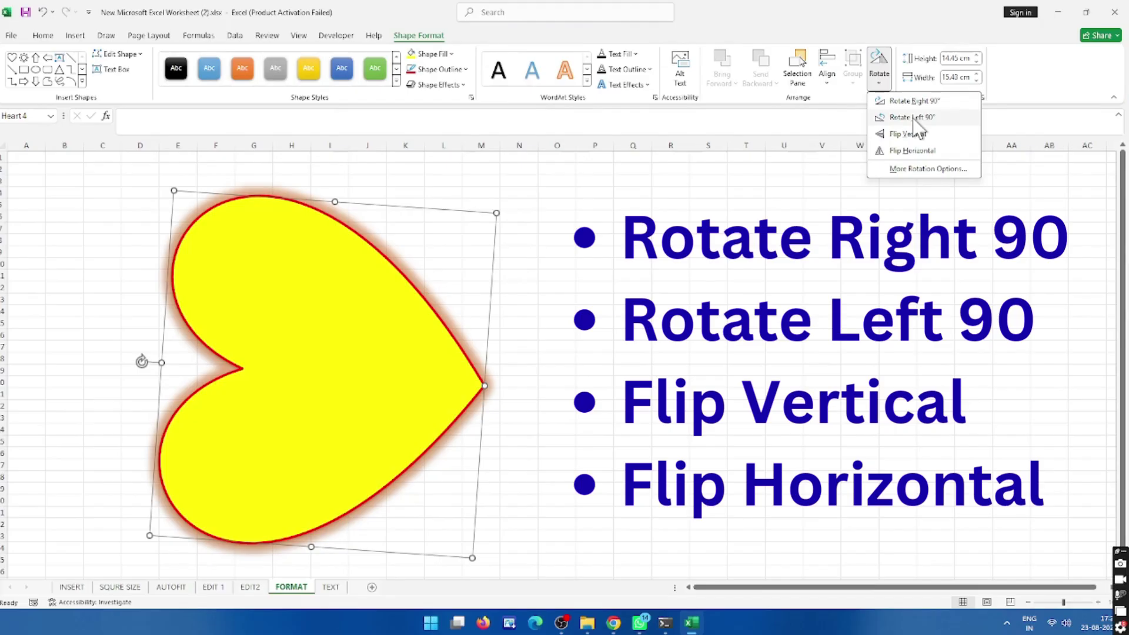
key(Escape)
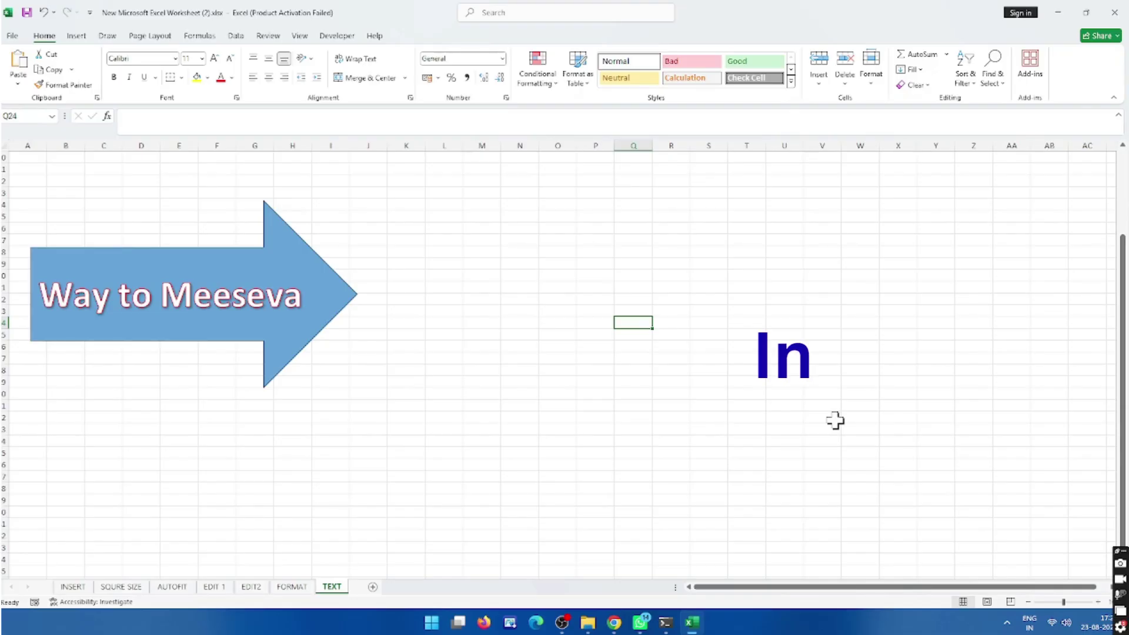
- Draw a right block arrow about 9.39 cm high and 18.79 cm wide beside the existing arrow on the TEXT sheet
click(76, 36)
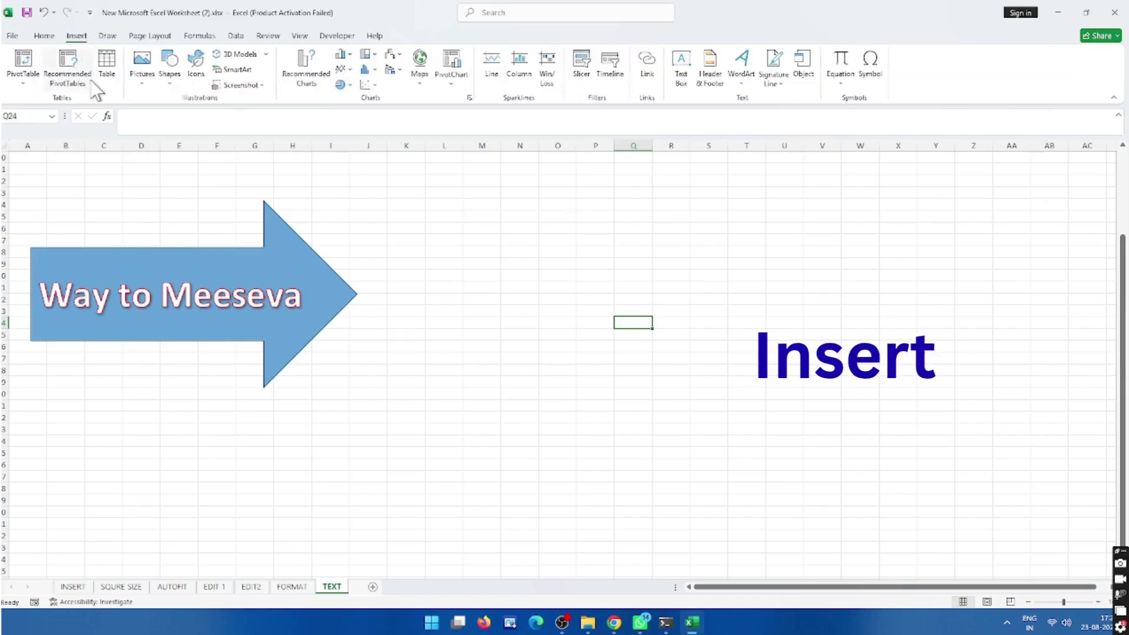
click(167, 68)
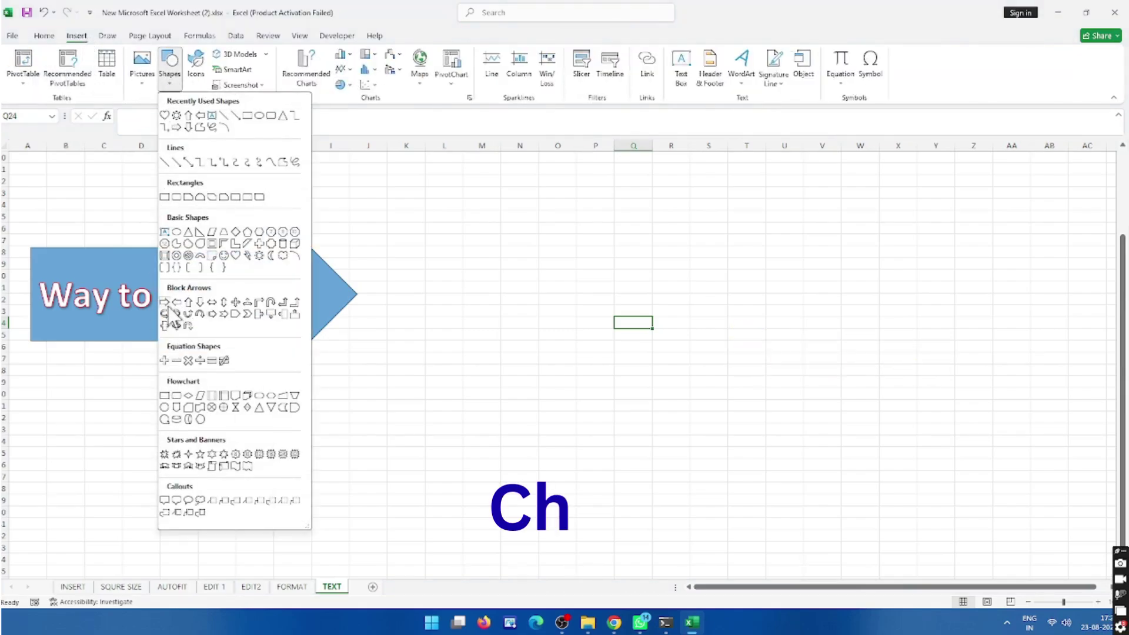
click(175, 327)
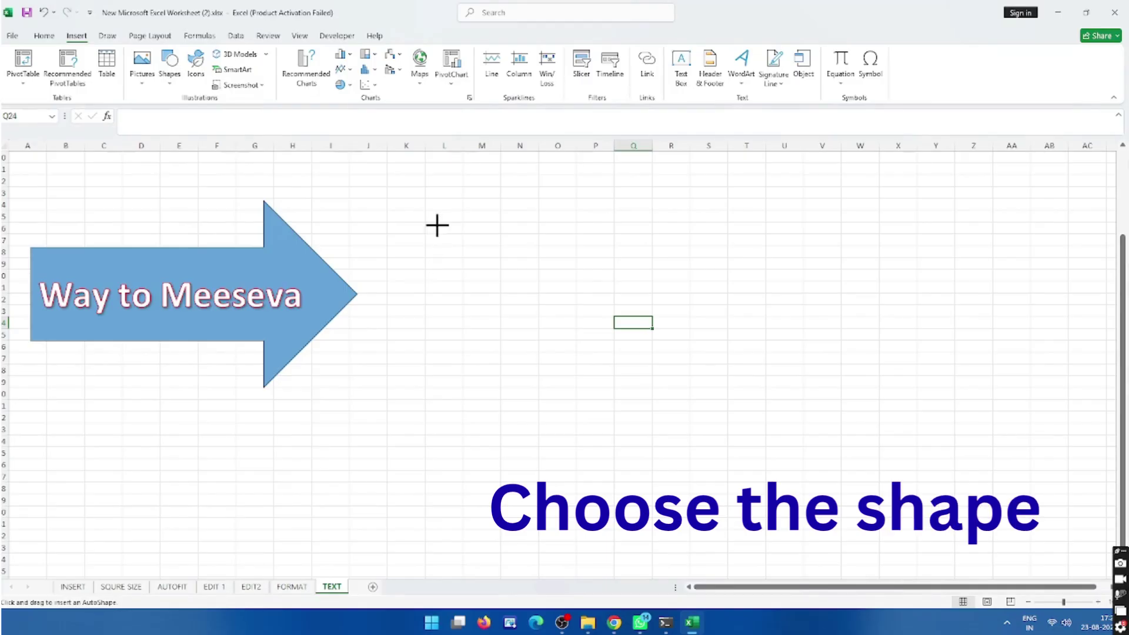
drag(435, 224, 857, 434)
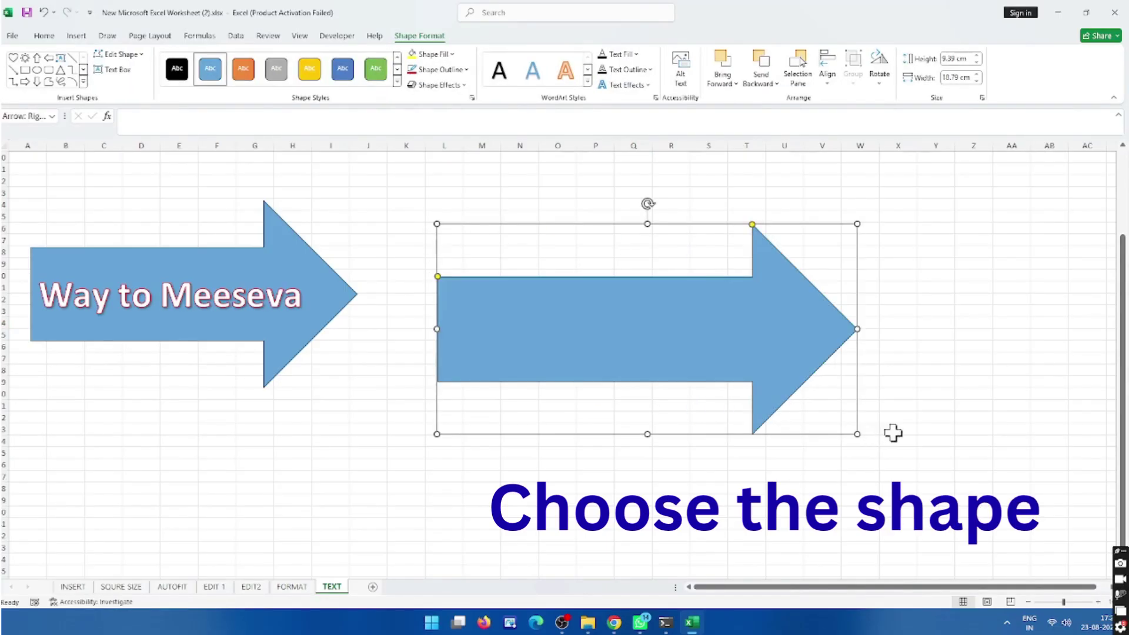
click(926, 420)
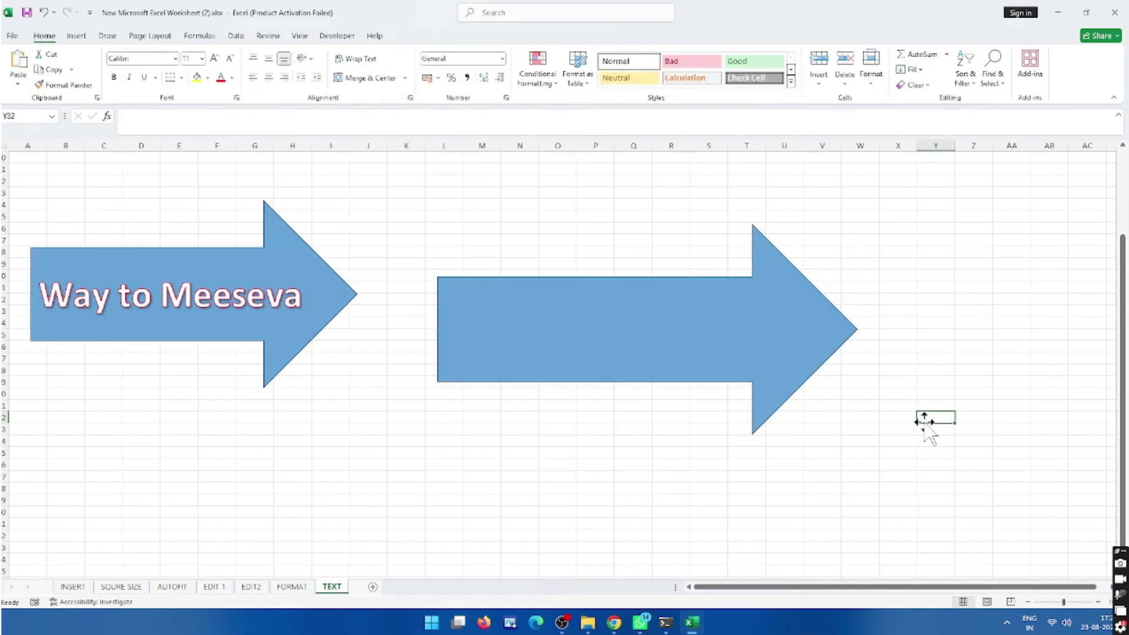
- Add the text "Way to Meeseva" inside the new arrow
click(829, 355)
right_click(828, 354)
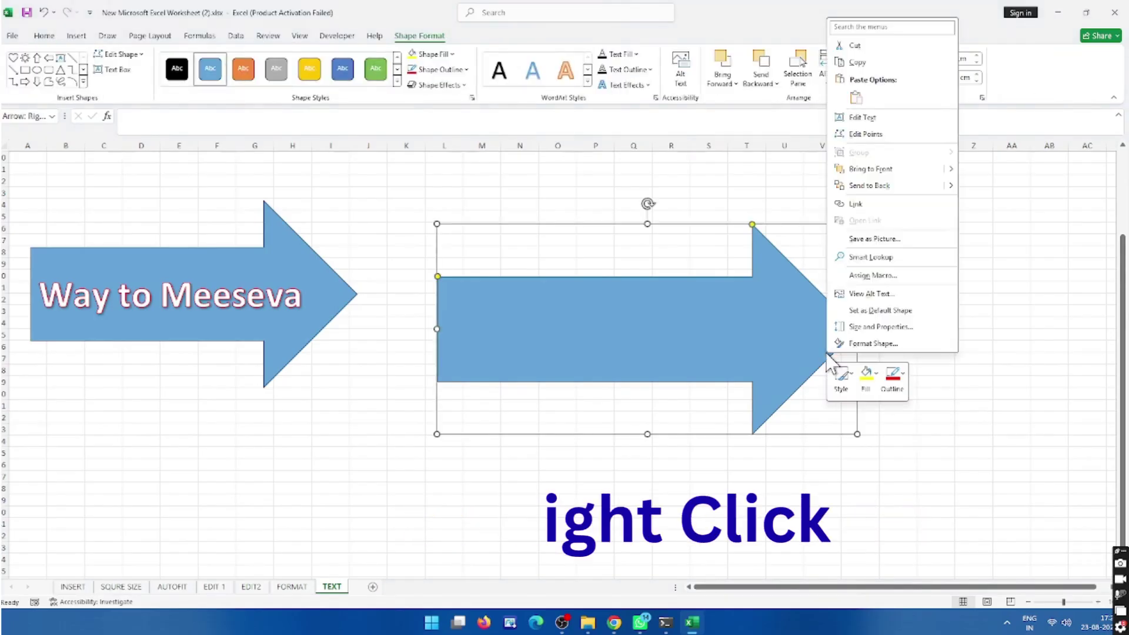
click(867, 121)
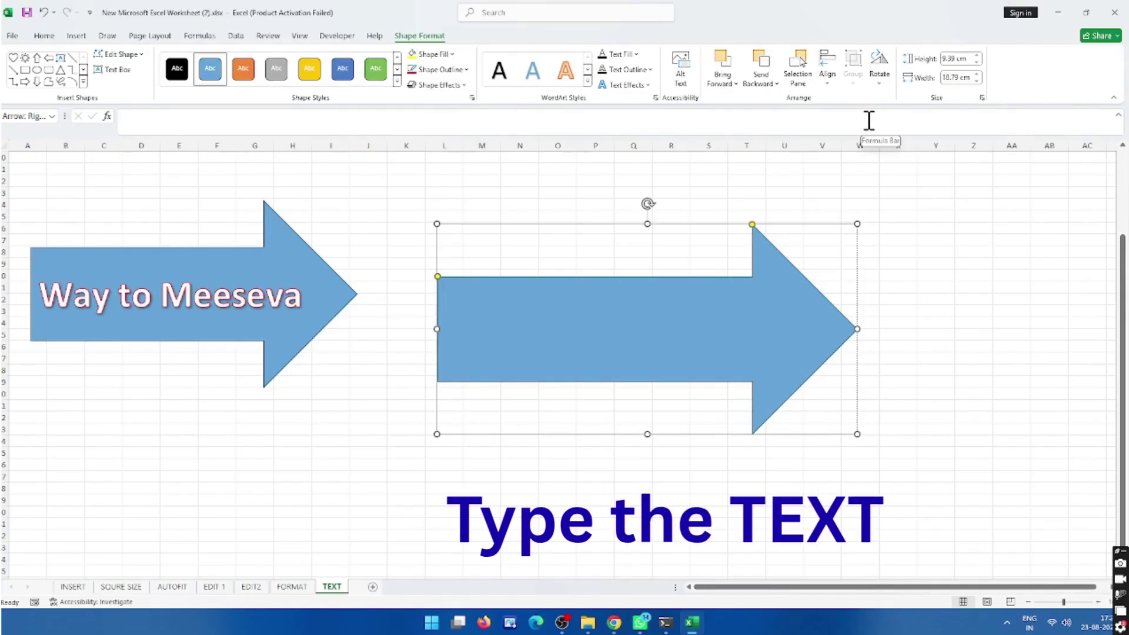
text(Way to Meeseva)
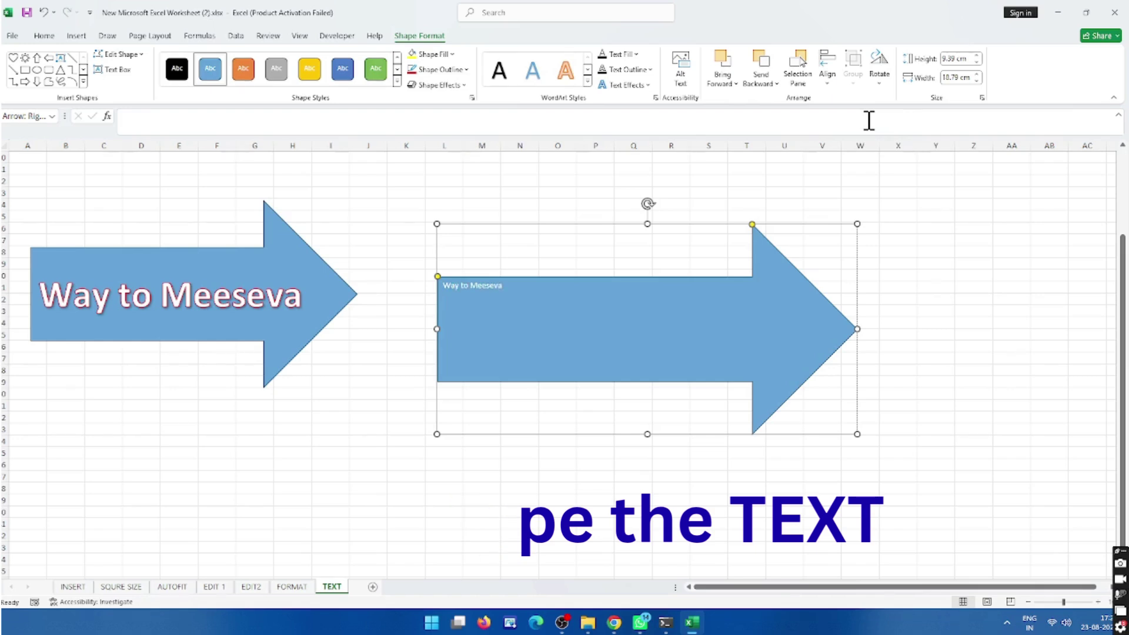
- Enlarge the whole text in the new arrow to font size 48
key(shift+Left)
key(shift+Left)
key(shift+Left)
key(shift+Left)
key(shift+Left)
key(shift+Left)
key(shift+Left)
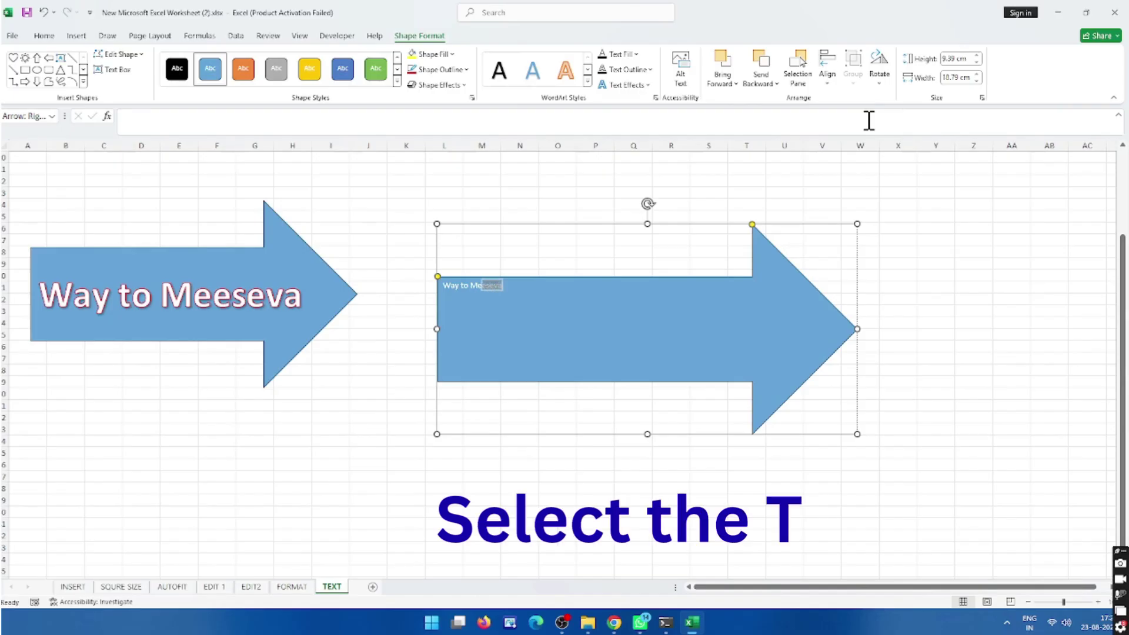
key(shift+Left)
key(shift+Left)
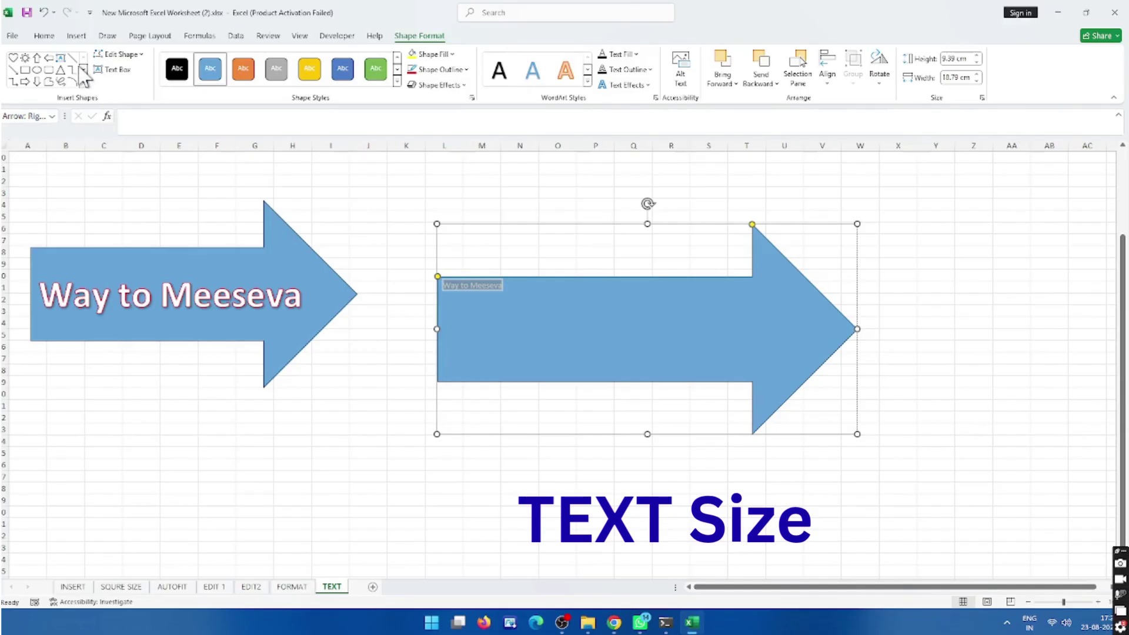
click(45, 36)
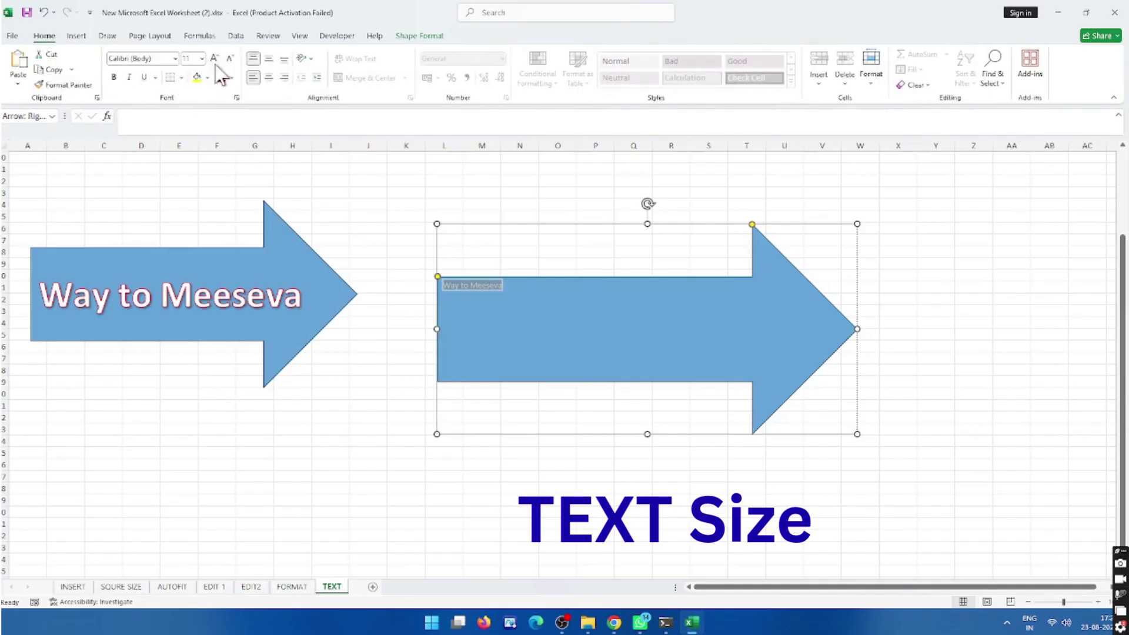
click(214, 59)
click(214, 59)
click(214, 59)
click(214, 59)
click(214, 59)
click(214, 59)
click(214, 59)
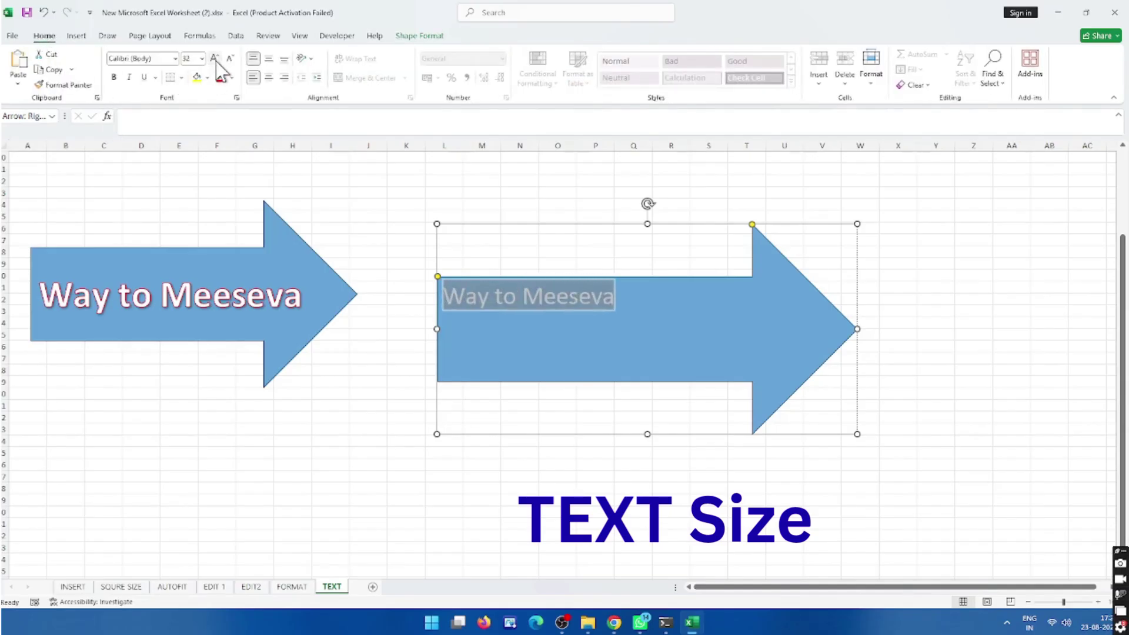
click(214, 59)
click(214, 59)
click(214, 58)
click(214, 59)
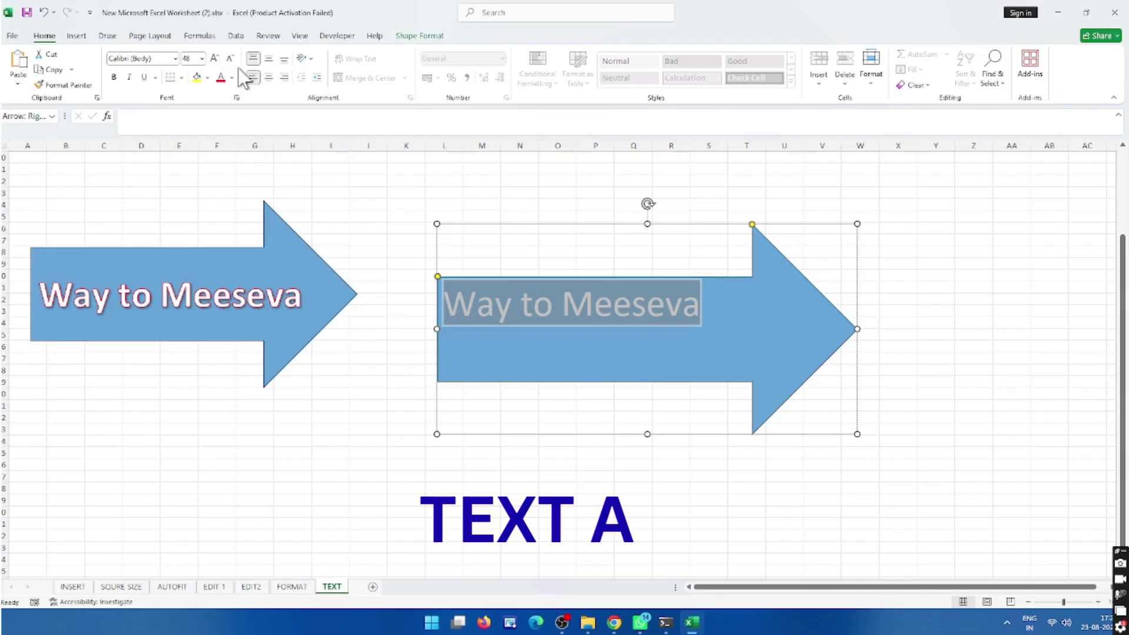
- Center the new arrow's text horizontally and align it to the middle vertically
click(268, 75)
click(269, 60)
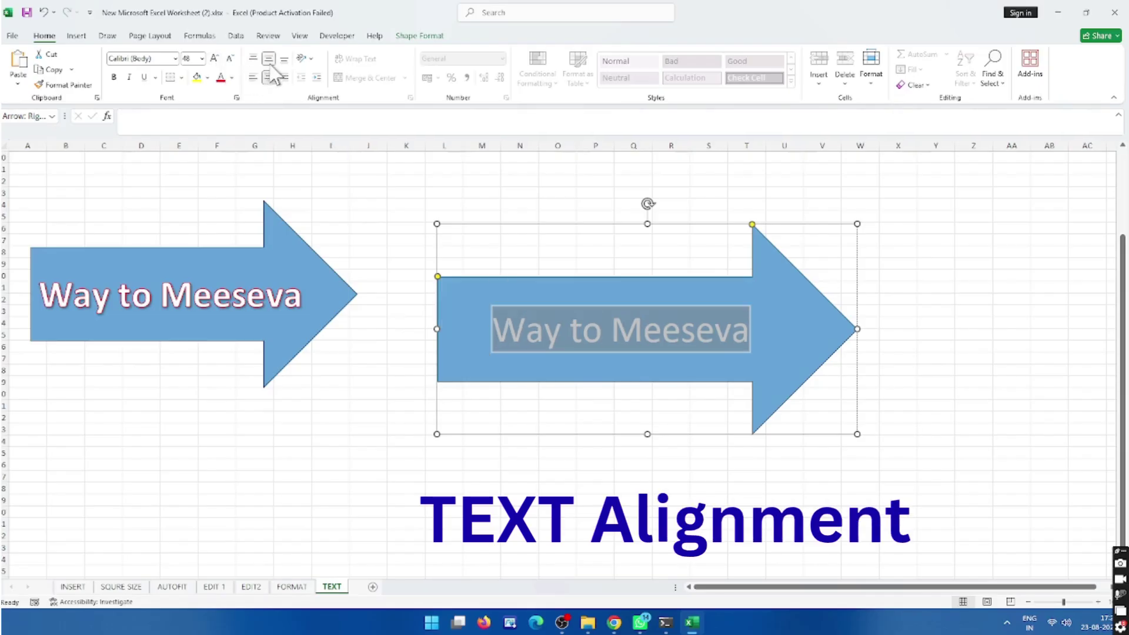
click(555, 333)
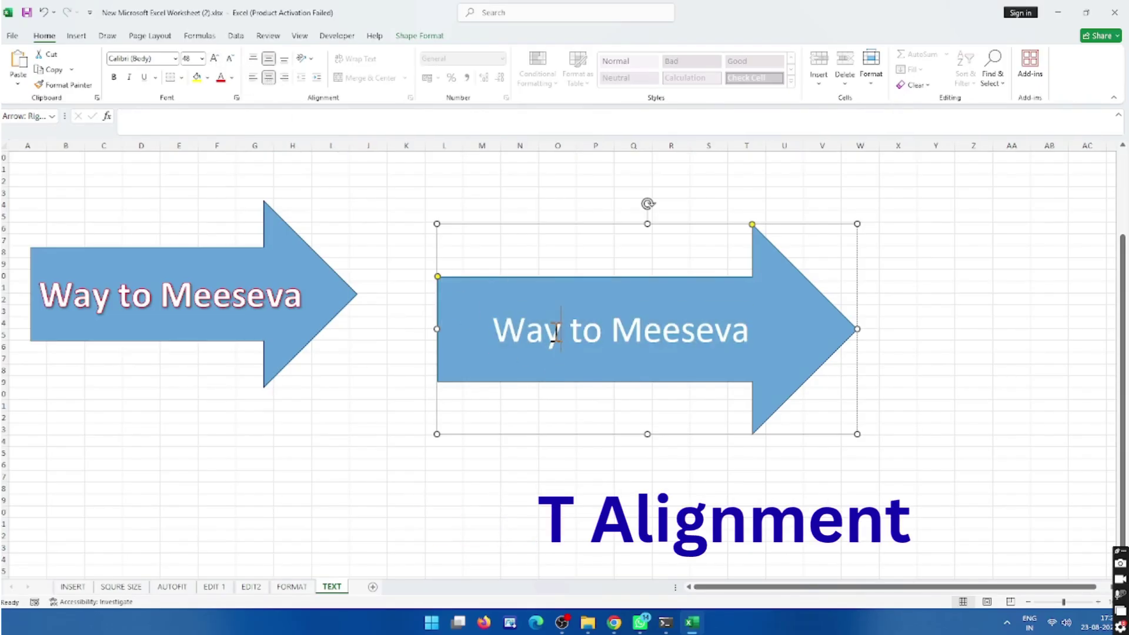
- Apply the white-filled, blue-outlined WordArt style from the first row to the new arrow's text
click(425, 37)
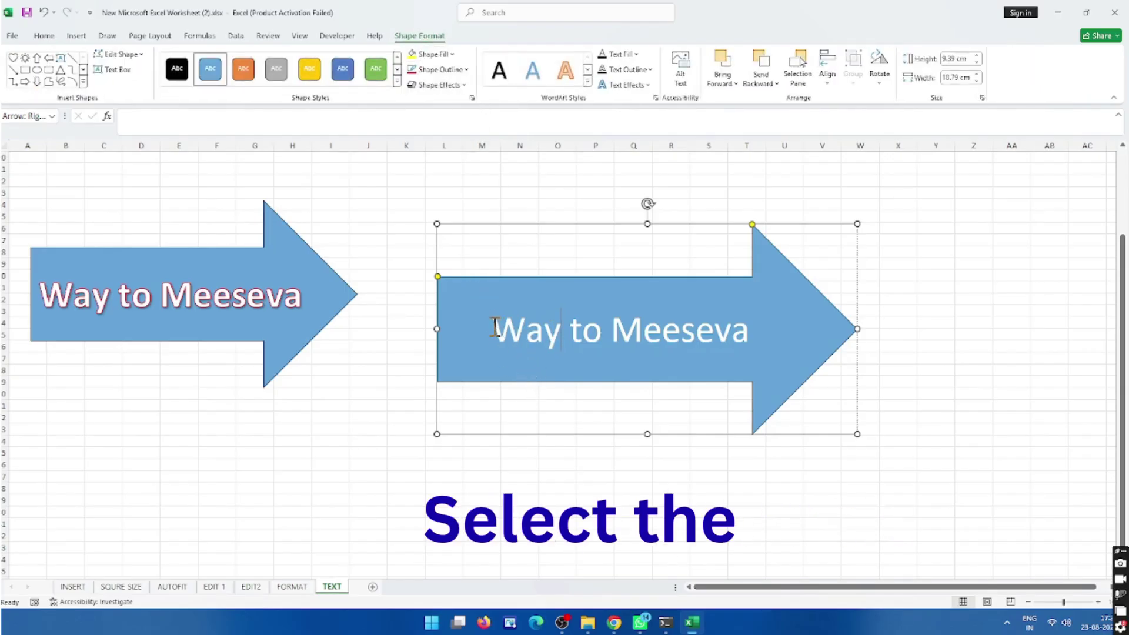
drag(494, 330, 758, 340)
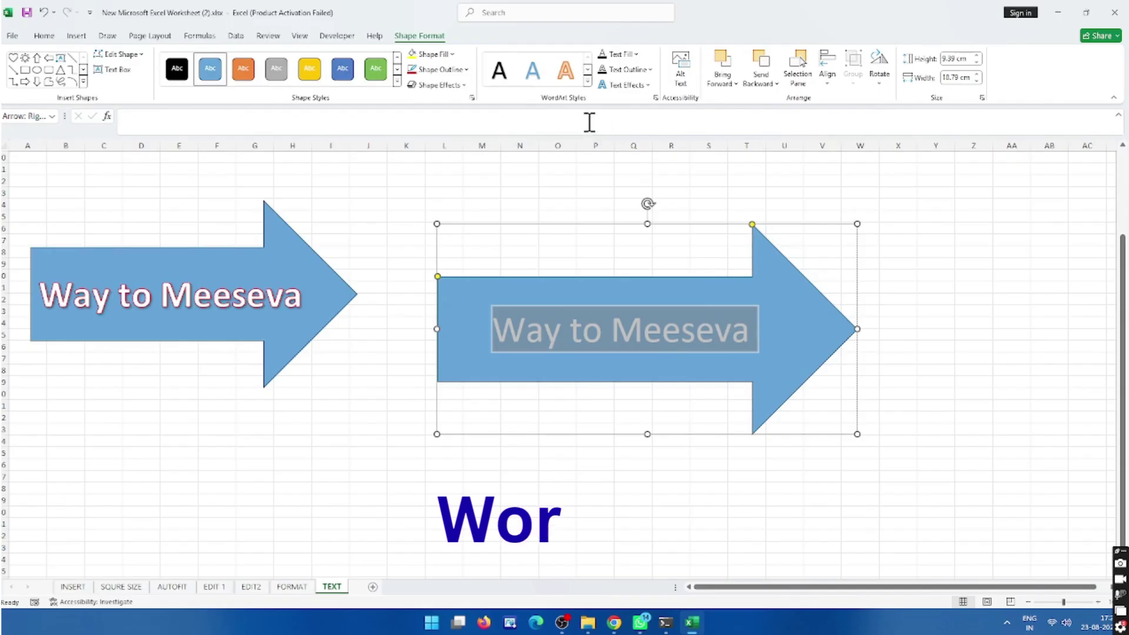
click(587, 82)
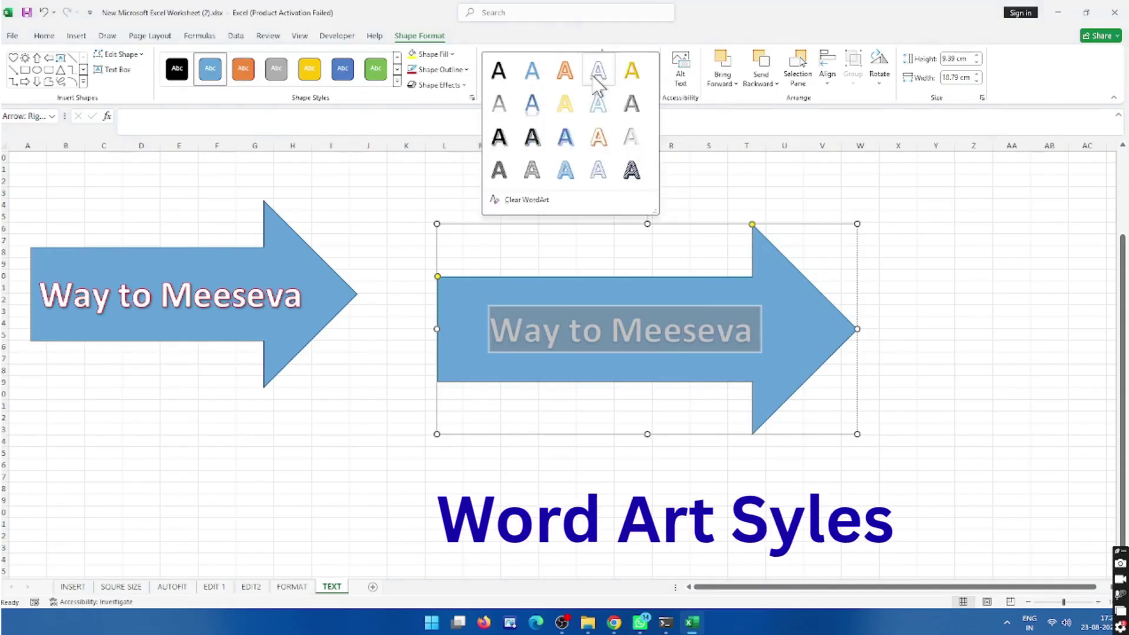
click(595, 71)
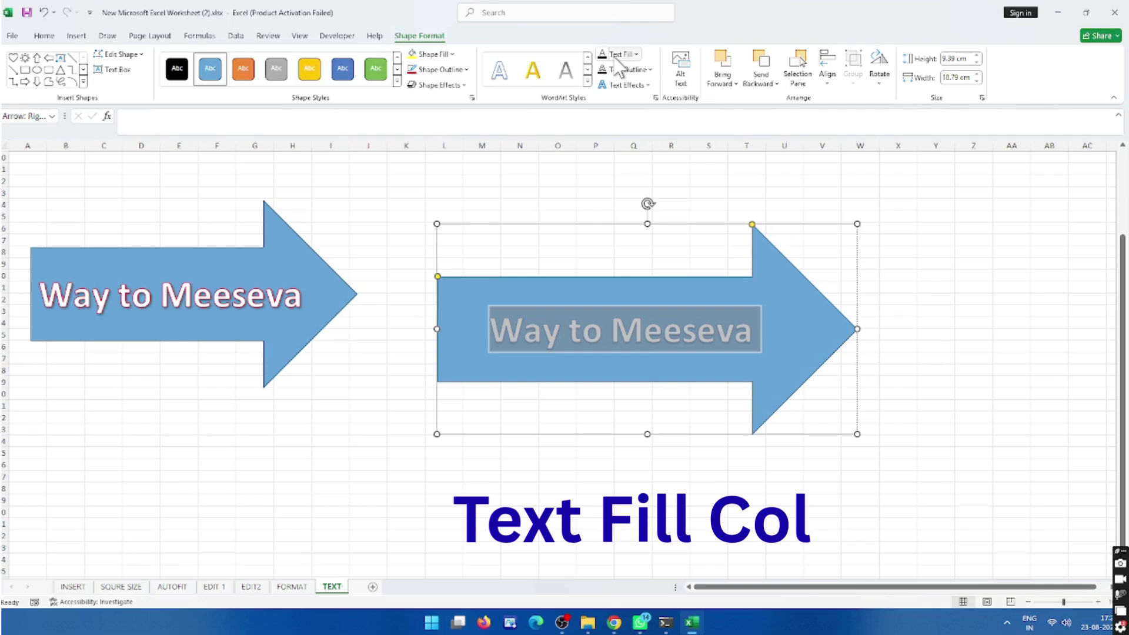
- Look at the text fill colors without changing them, and set the new arrow's text outline to standard red
click(616, 55)
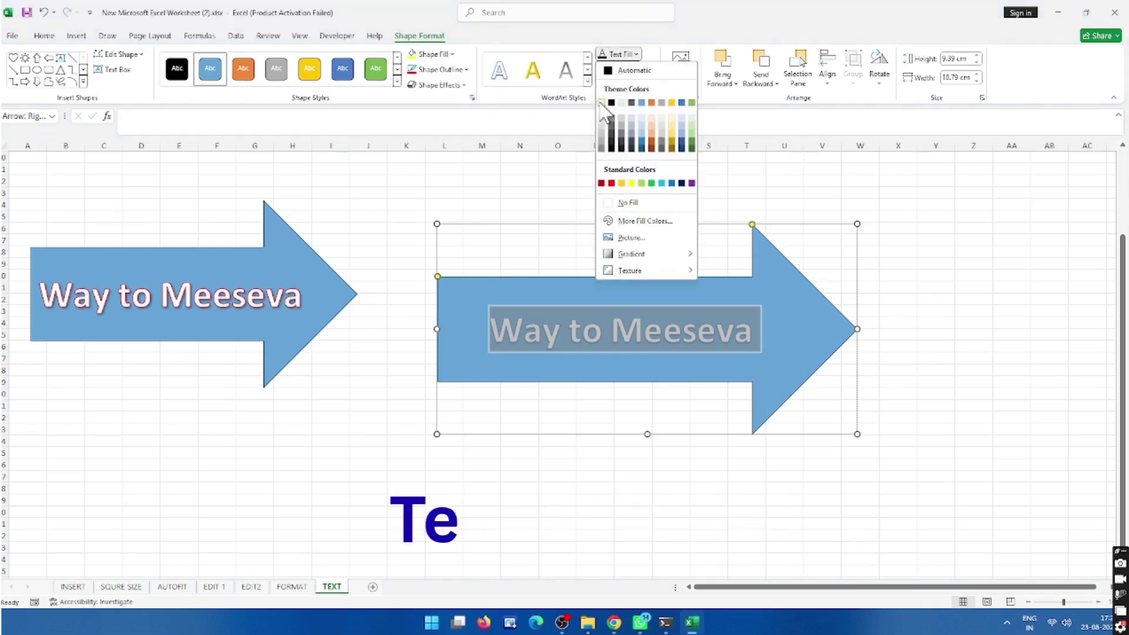
key(Escape)
click(627, 69)
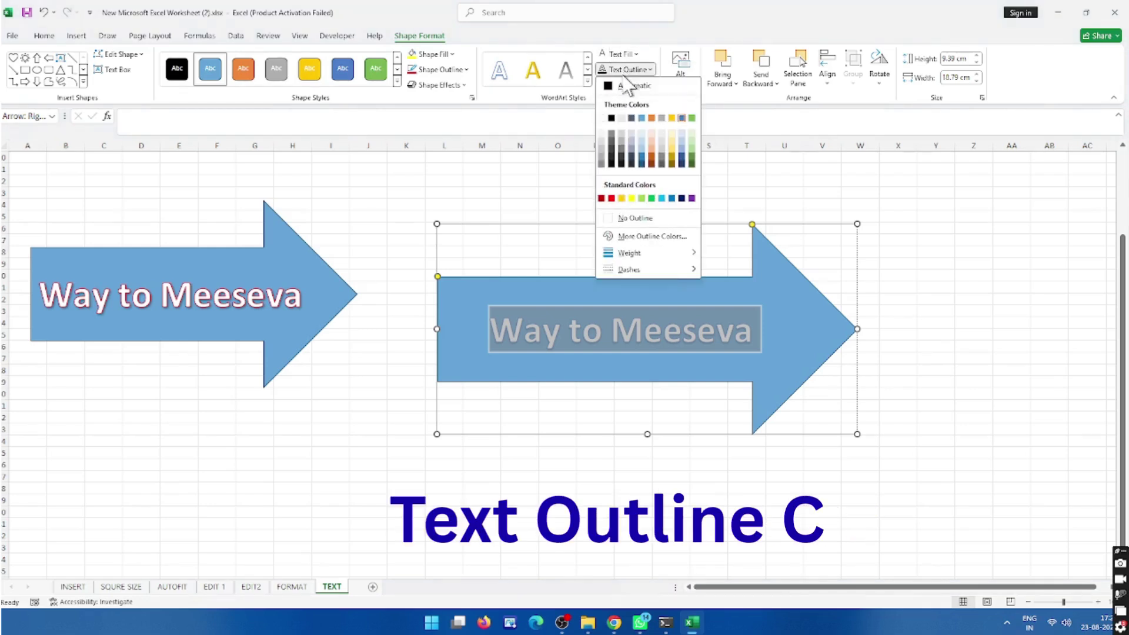
click(612, 198)
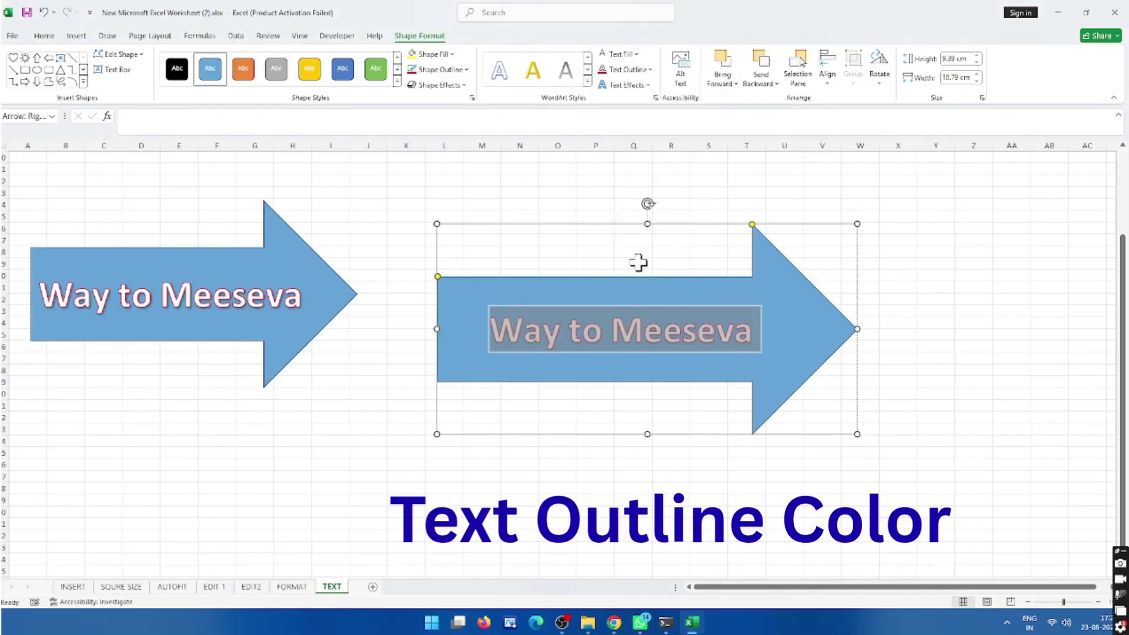
click(897, 312)
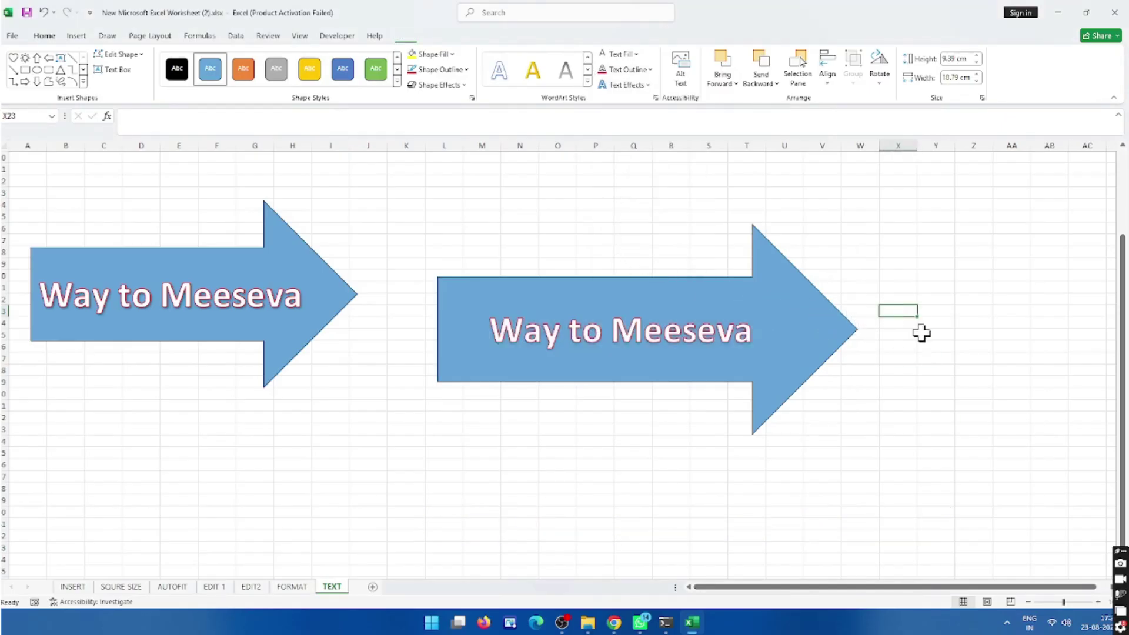